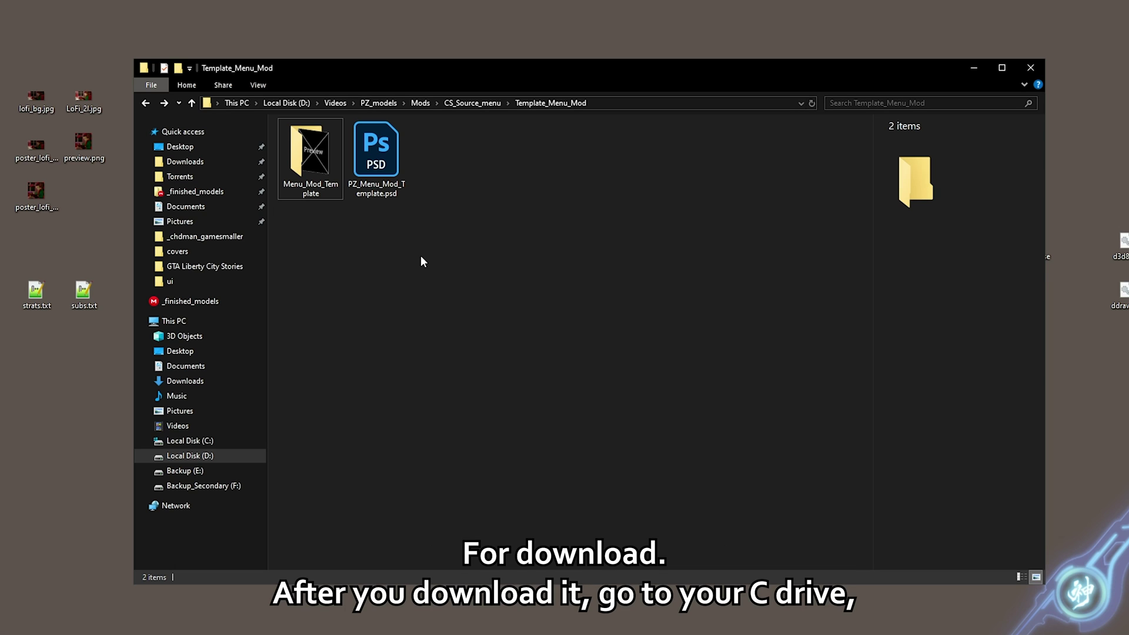
Open a second File Explorer window at your user folder under C:\Users.
key(super+e)
click(221, 462)
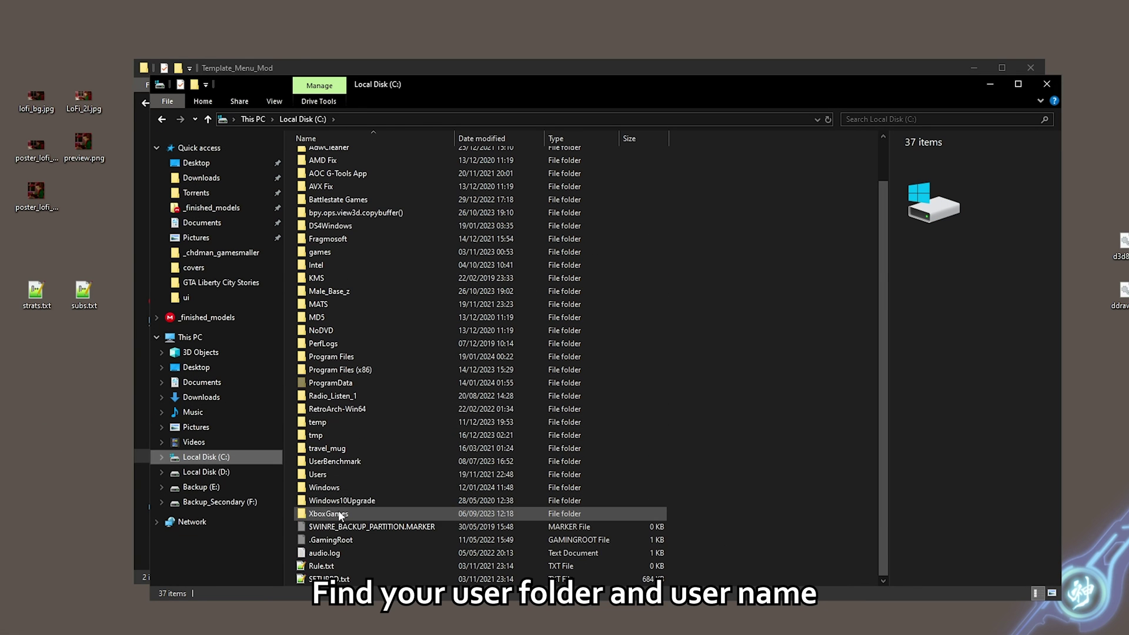
double_click(327, 475)
double_click(322, 195)
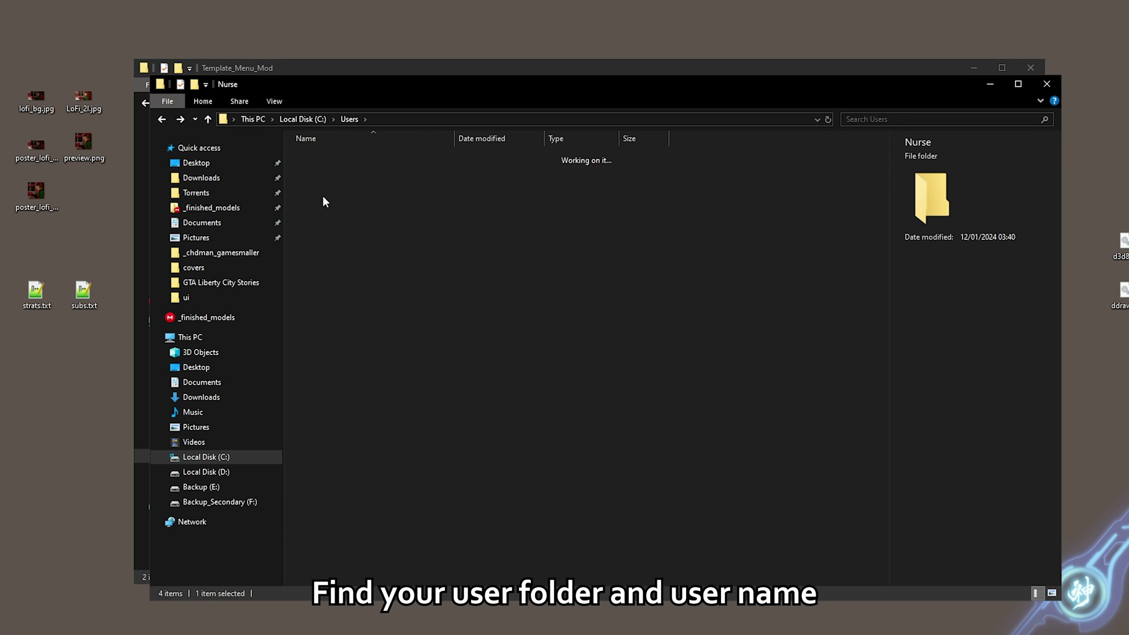
Go into Zomboid > Workshop and select the ModTemplate folder among the five mods.
scroll(325, 411, down, 5)
click(324, 489)
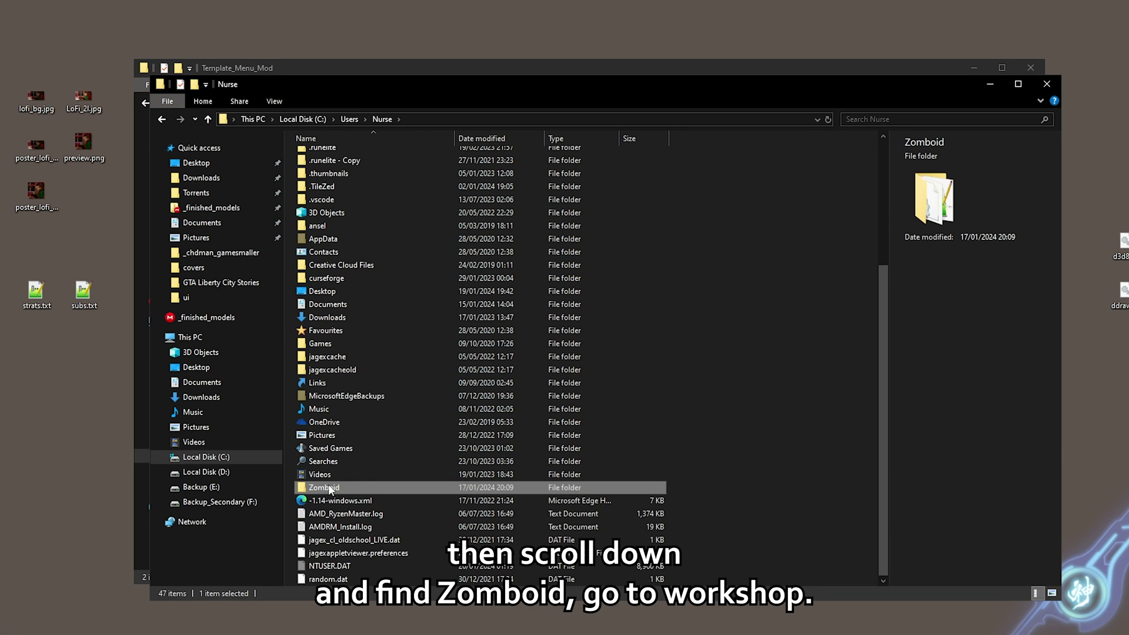
double_click(339, 485)
click(326, 303)
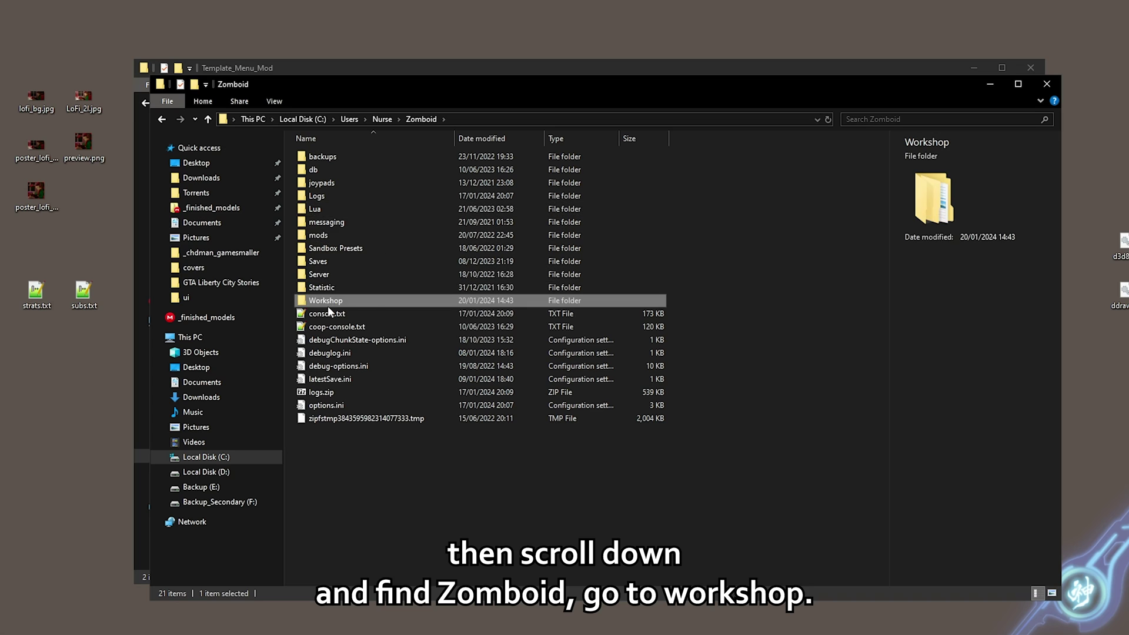
double_click(343, 300)
drag(343, 298, 333, 171)
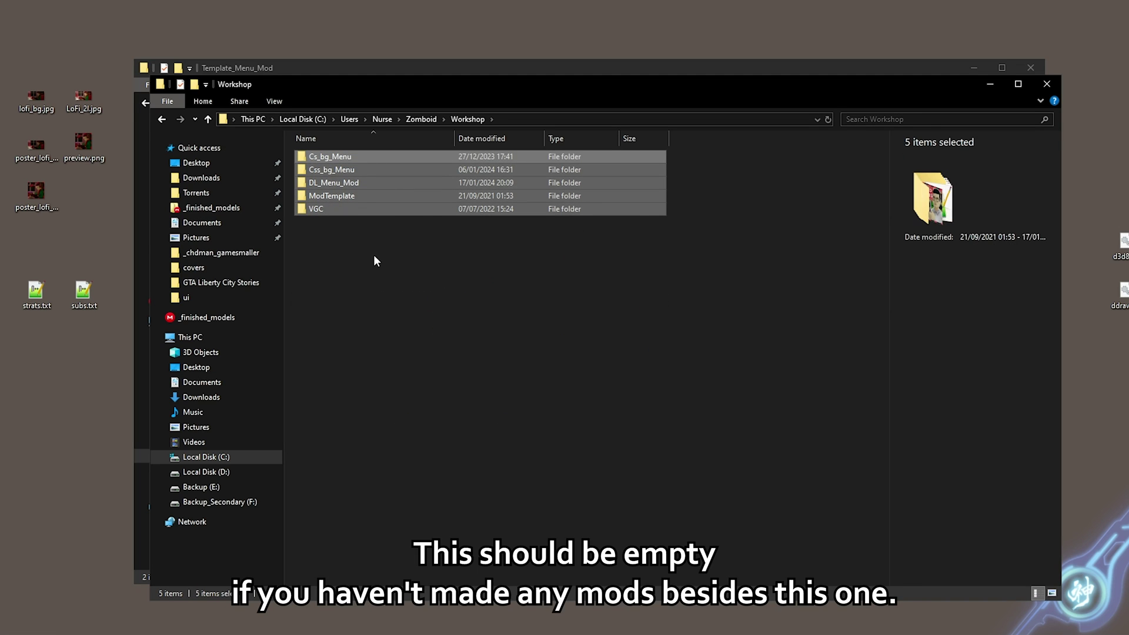
click(366, 208)
click(348, 196)
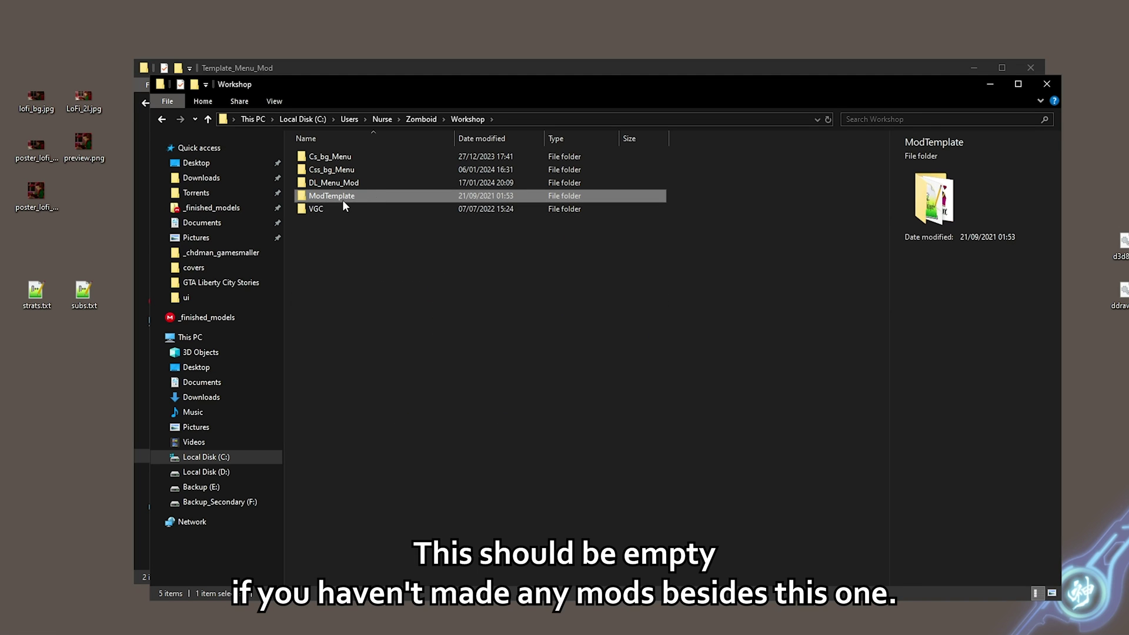
Copy Menu_Mod_Template from the downloaded template window into the Workshop folder.
click(352, 244)
key(alt+Tab)
click(316, 165)
key(ctrl+c)
key(alt+Tab)
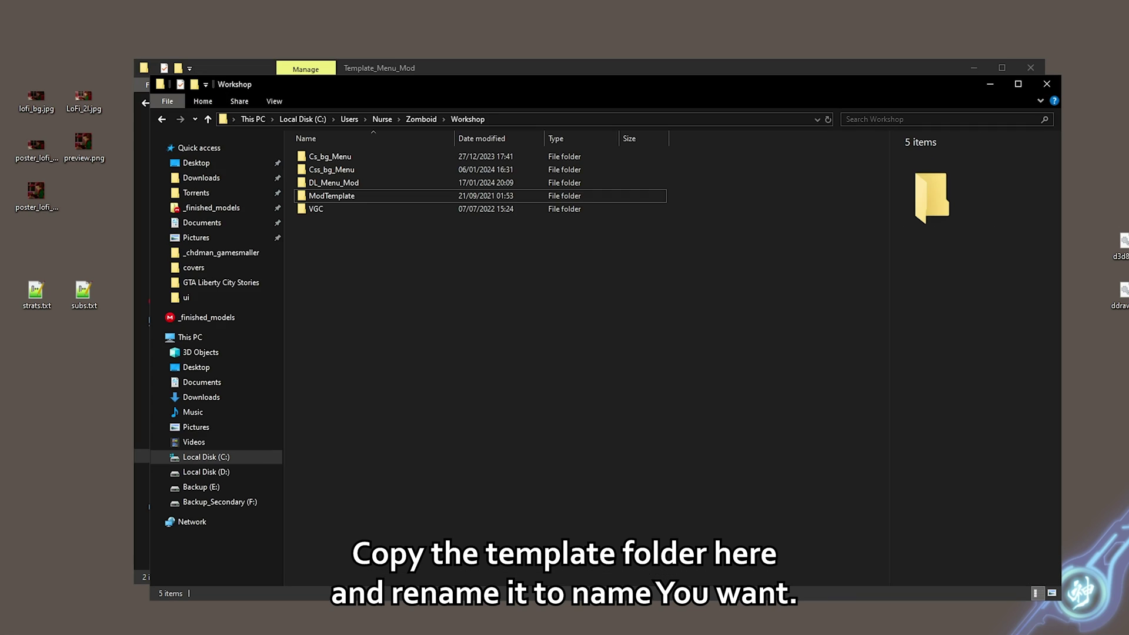
key(ctrl+v)
Rename the pasted copy to lofi_menu_bg and select it.
key(F2)
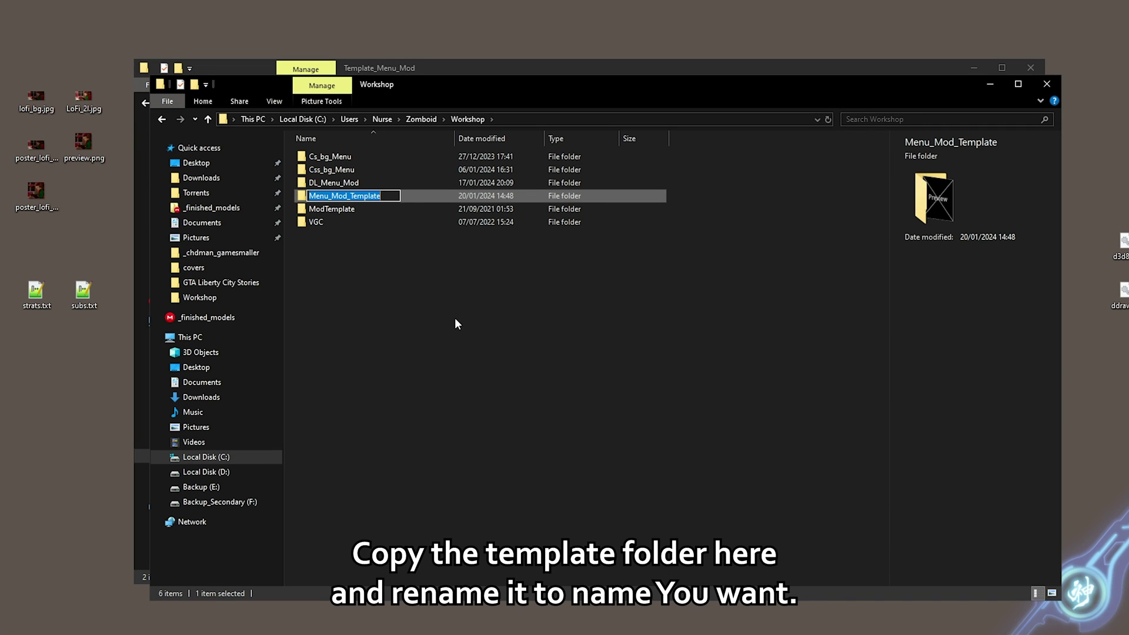
text(lofi_)
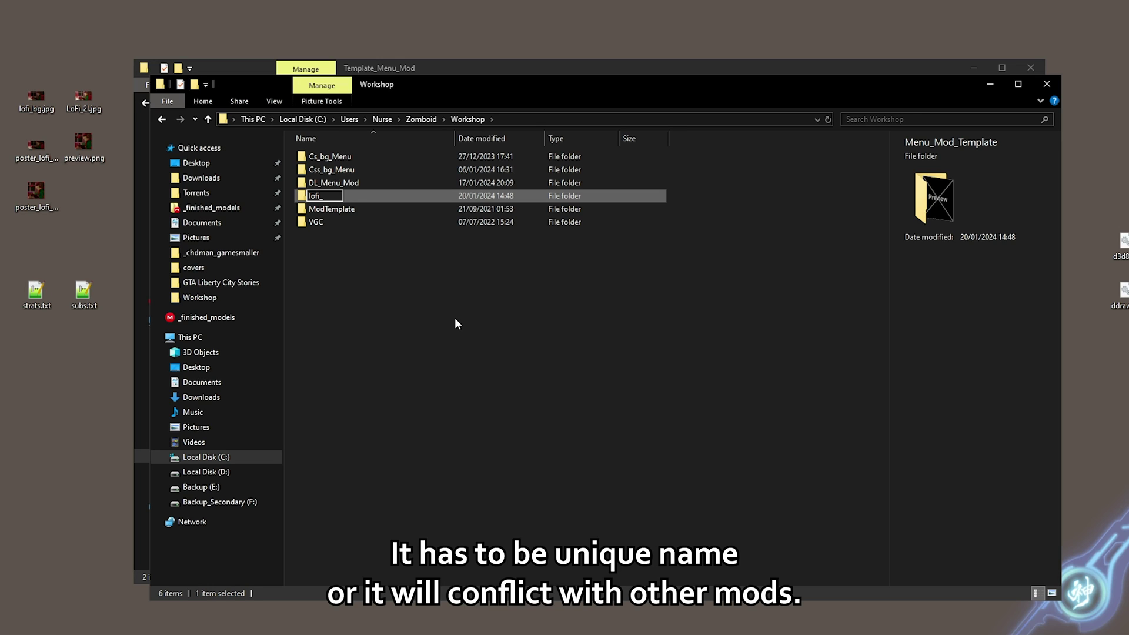
text(b)
key(BackSpace)
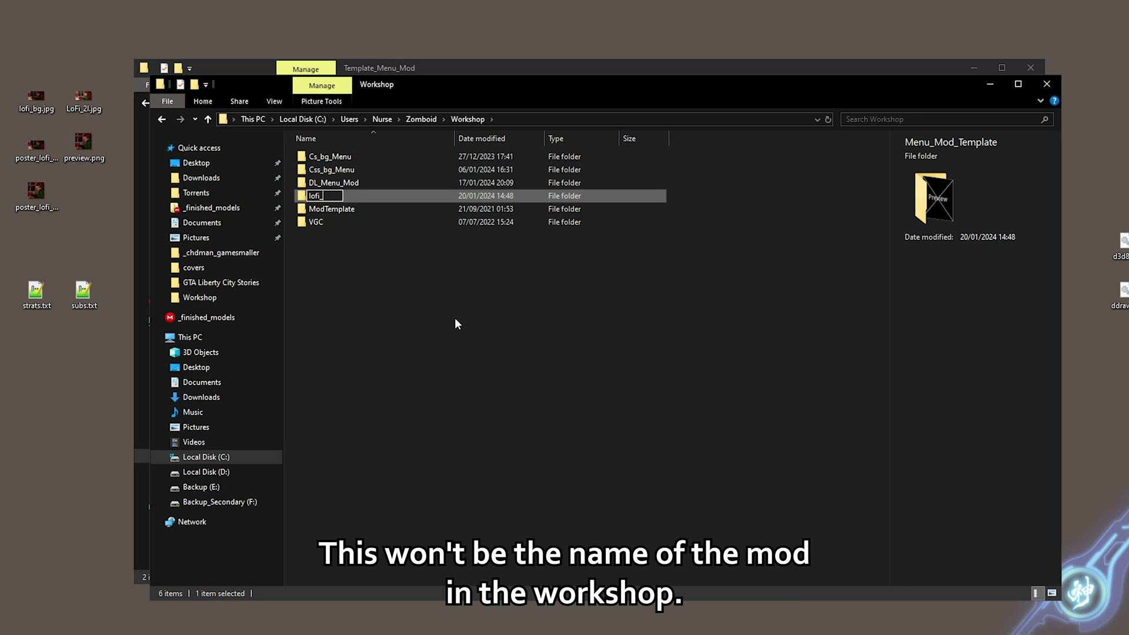
text(menu_bg)
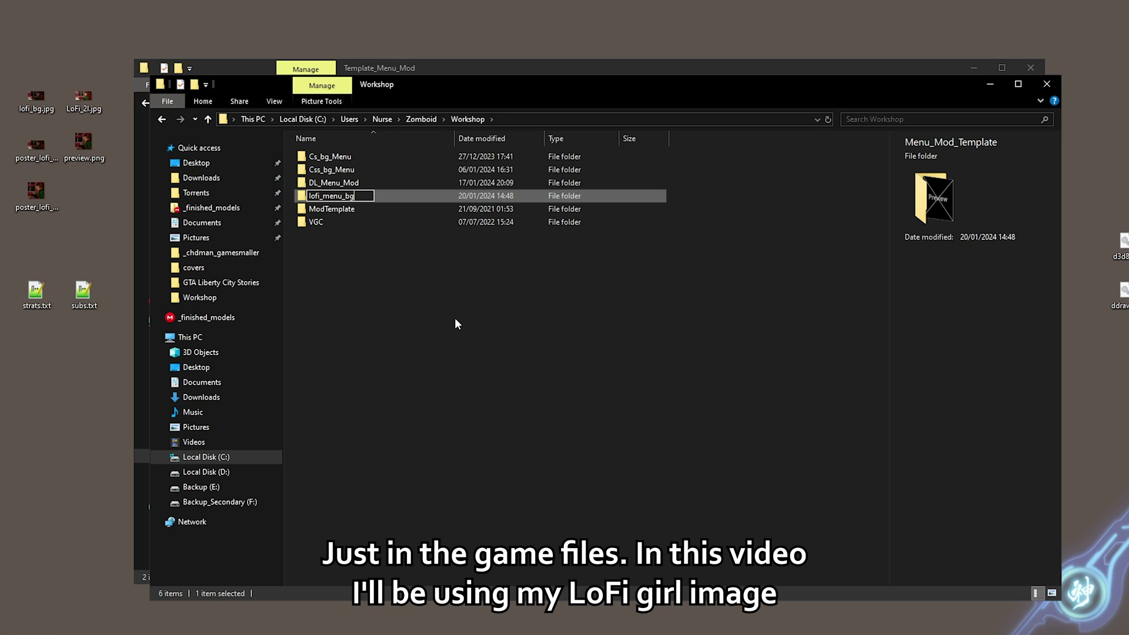
key(Return)
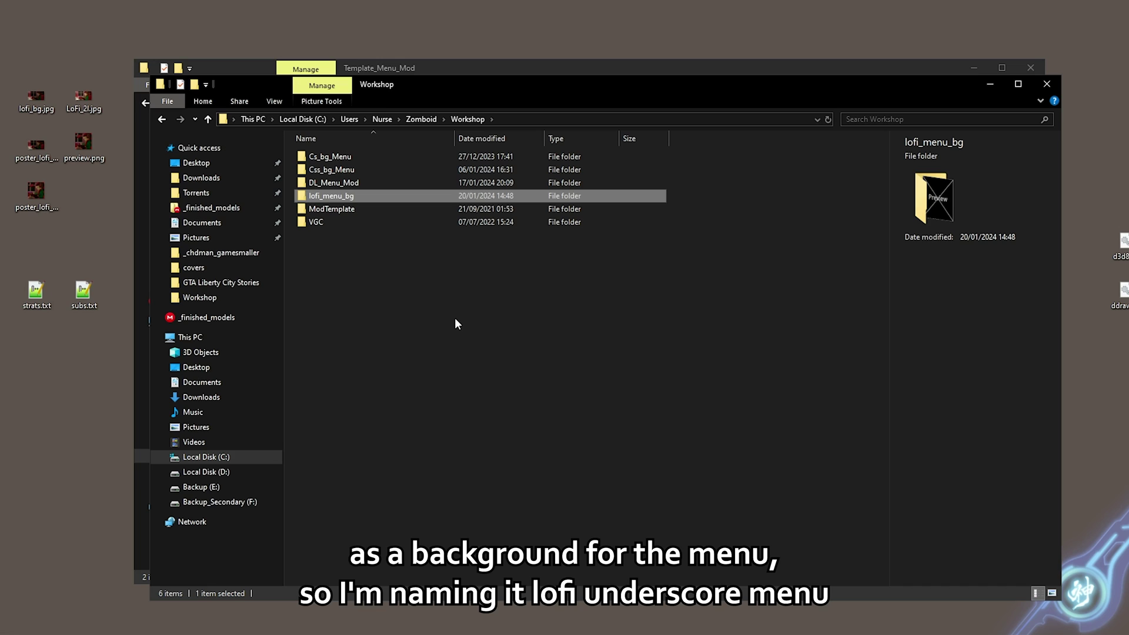
click(454, 323)
click(343, 194)
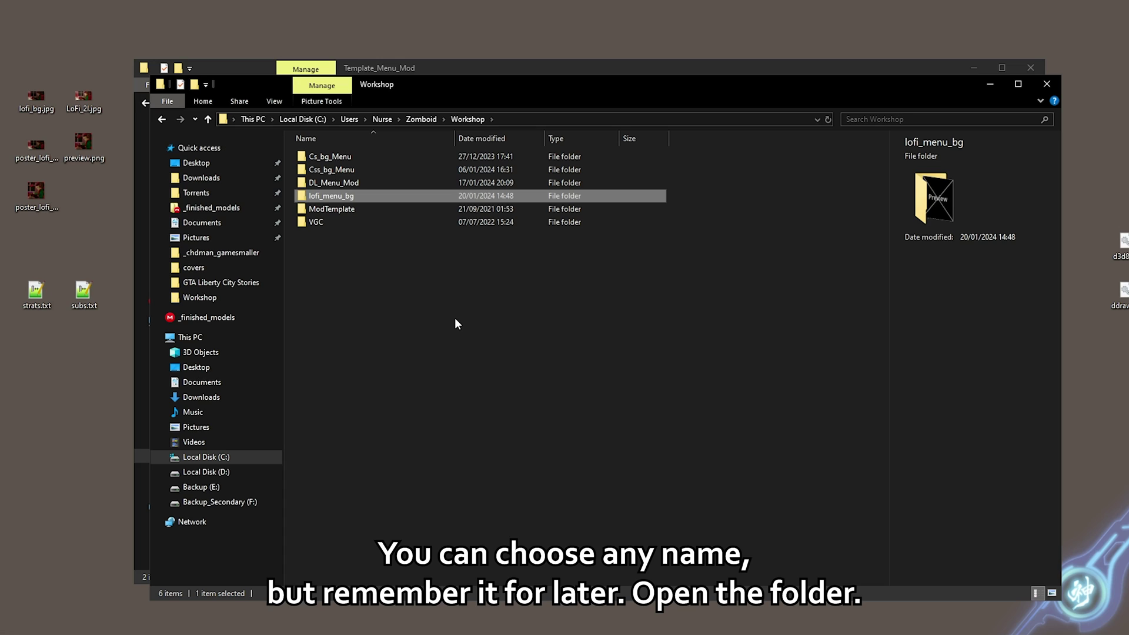
Open lofi_menu_bg and compare its placeholder preview.png with the prepared desktop image.
double_click(341, 194)
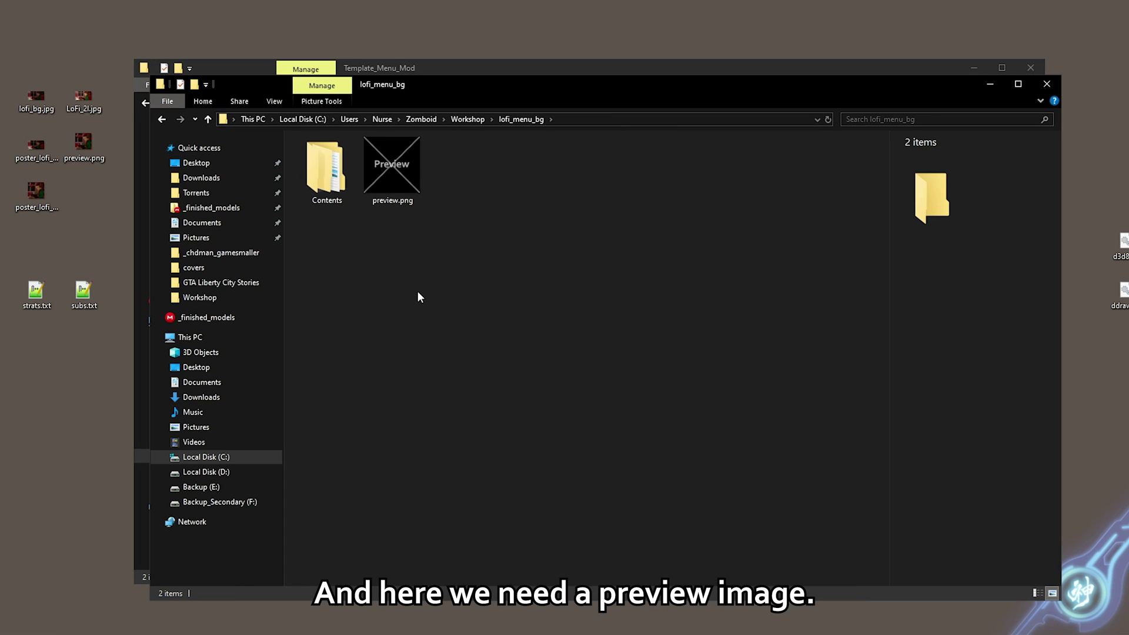
click(416, 186)
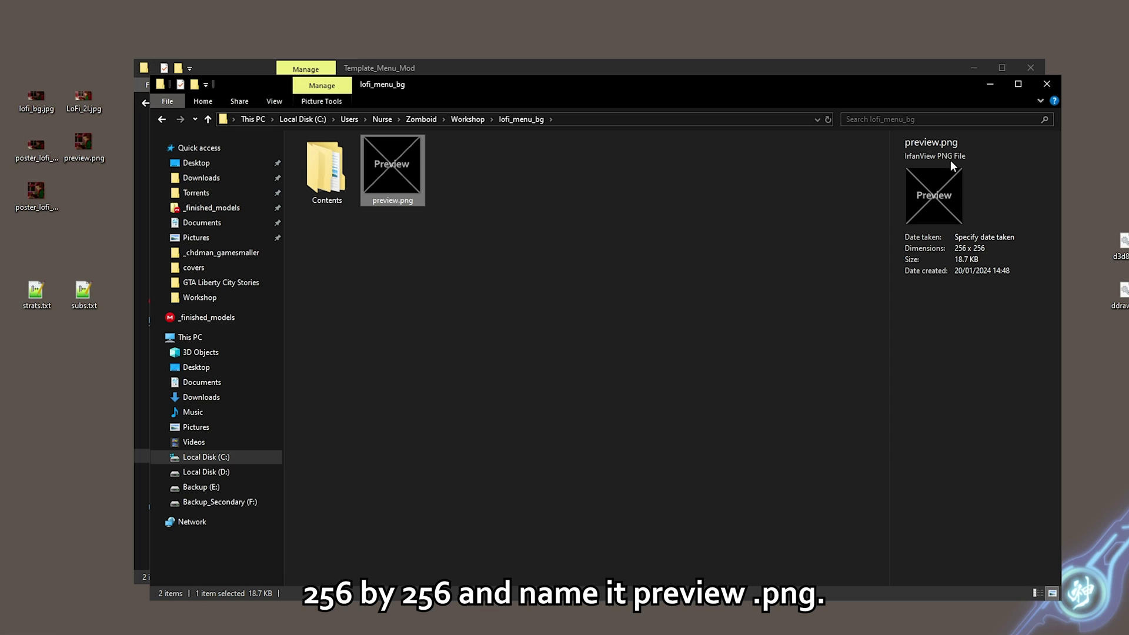
click(99, 199)
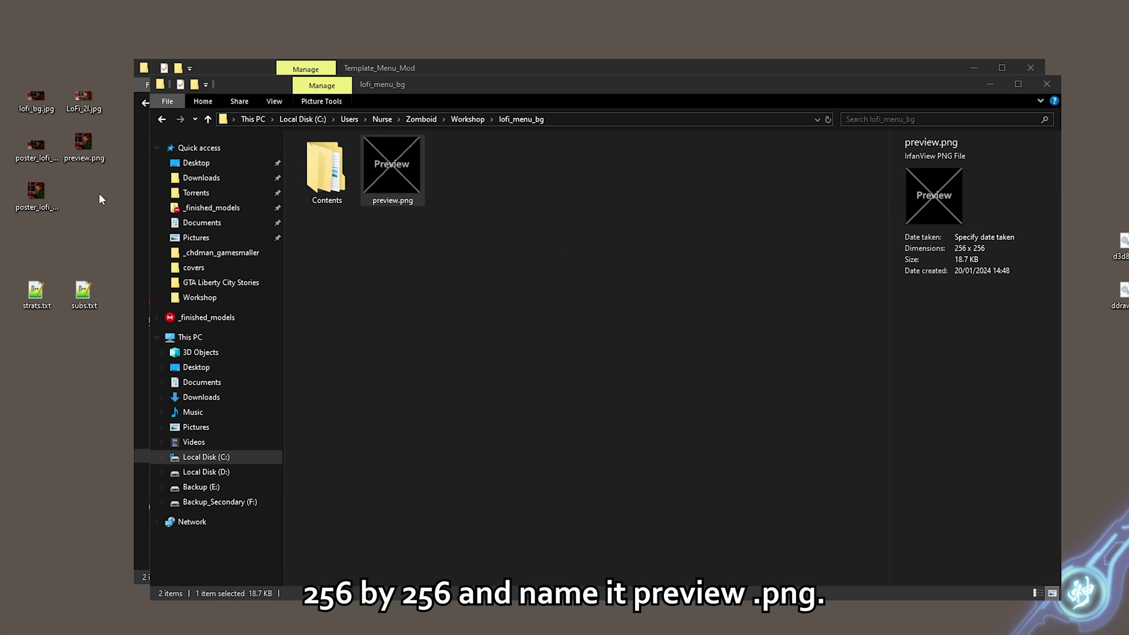
double_click(86, 146)
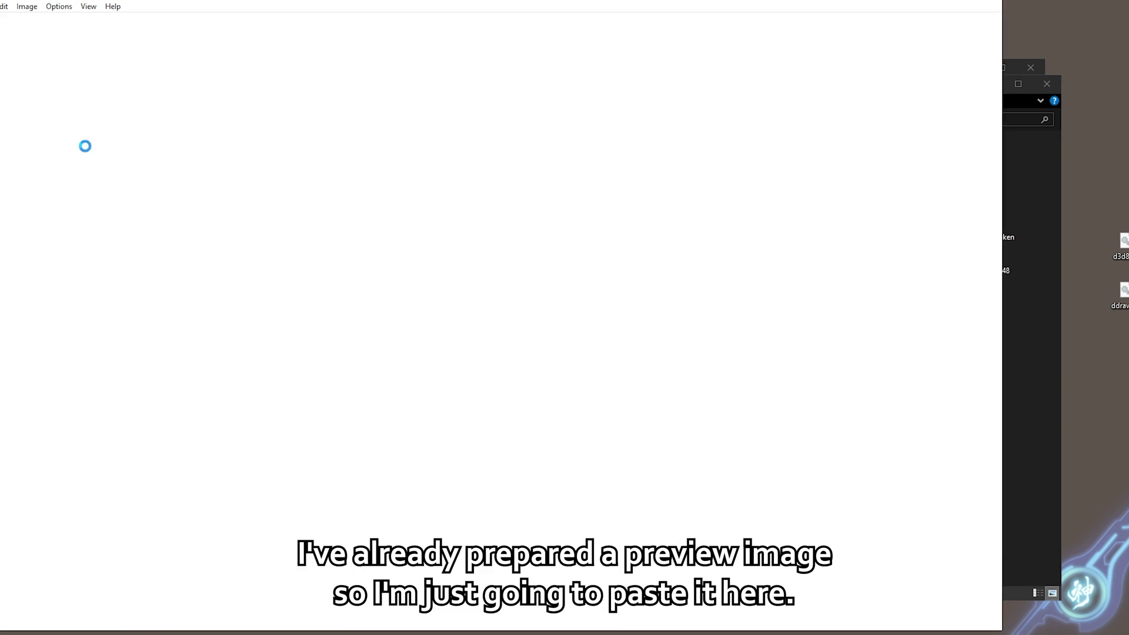
key(Escape)
Move the desktop preview.png into lofi_menu_bg, replacing the old file.
drag(83, 145, 562, 284)
click(285, 225)
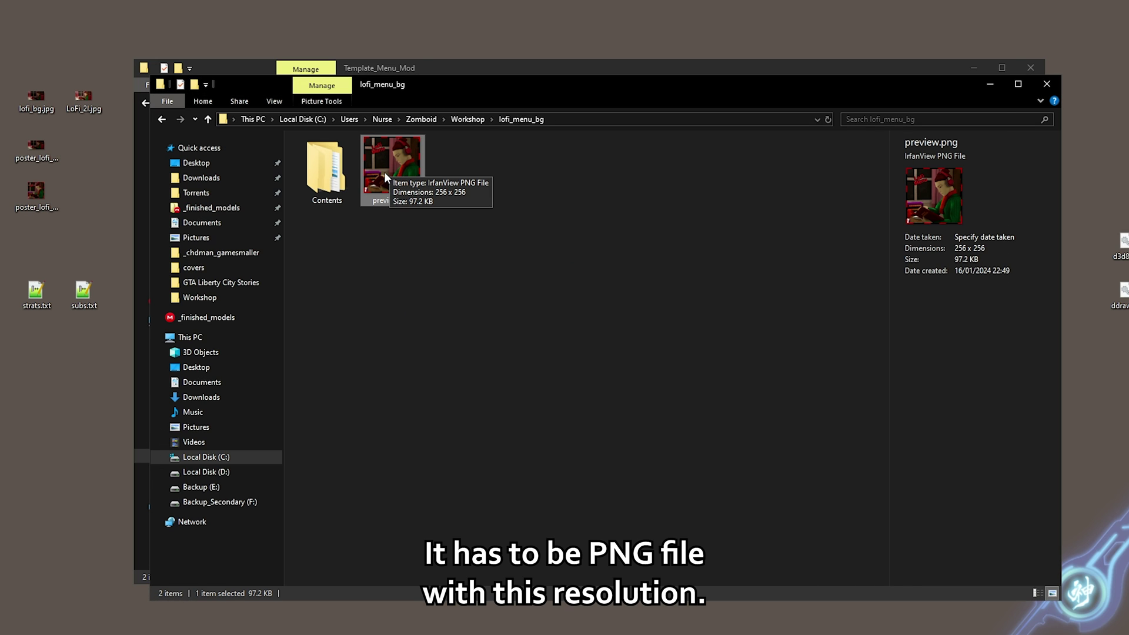
click(421, 255)
Open Contents > mods and select the inner Menu_Mod_Template folder.
click(323, 194)
double_click(327, 188)
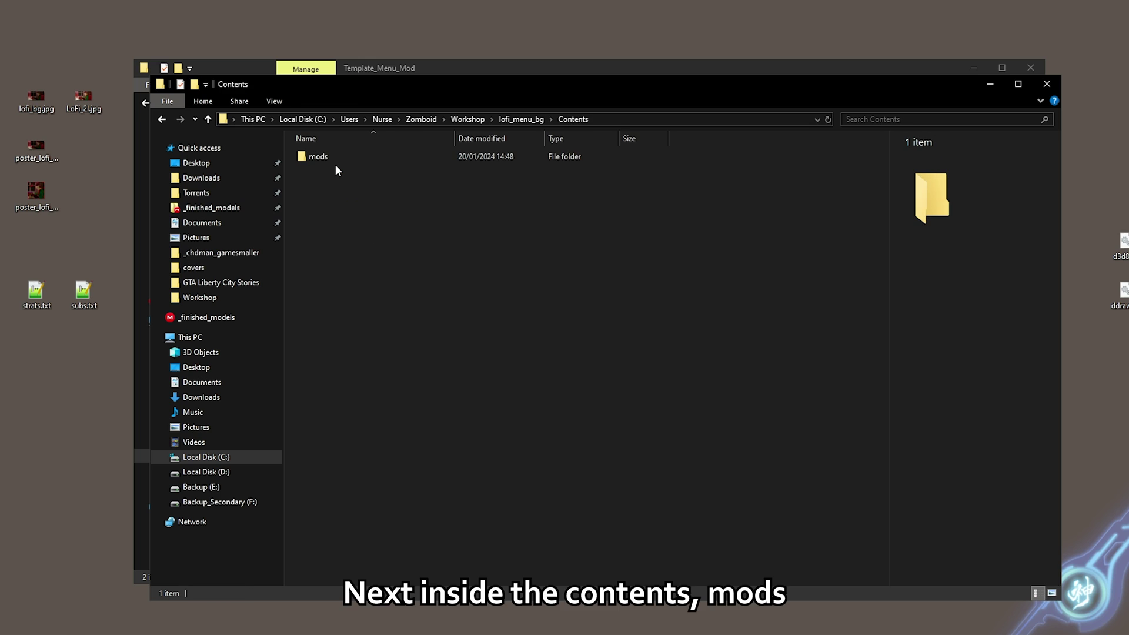
double_click(323, 159)
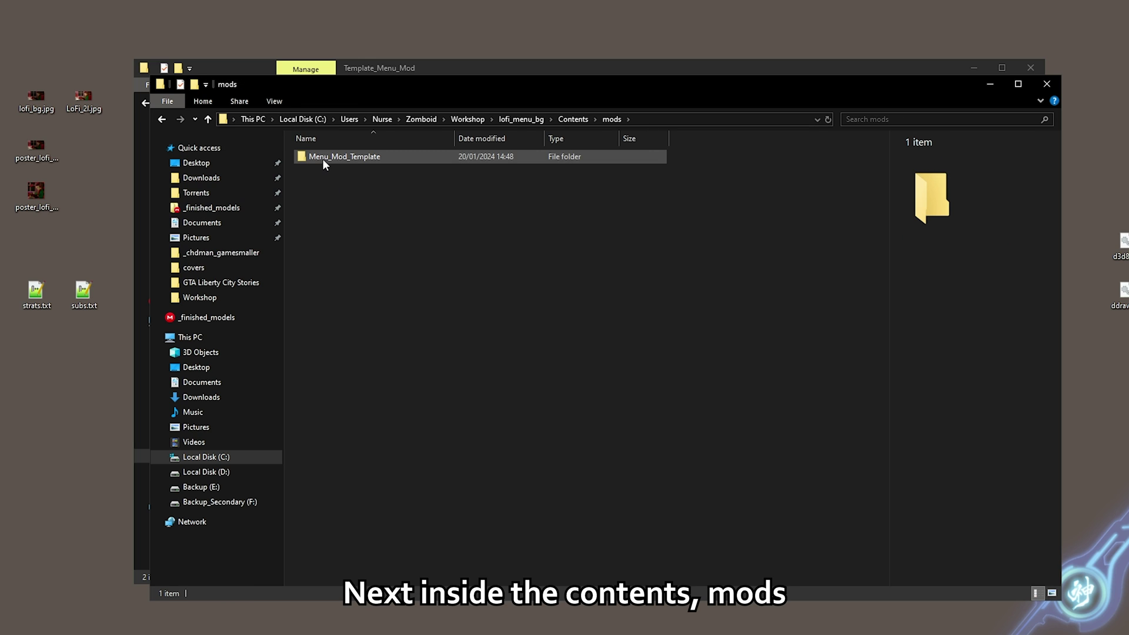
click(323, 159)
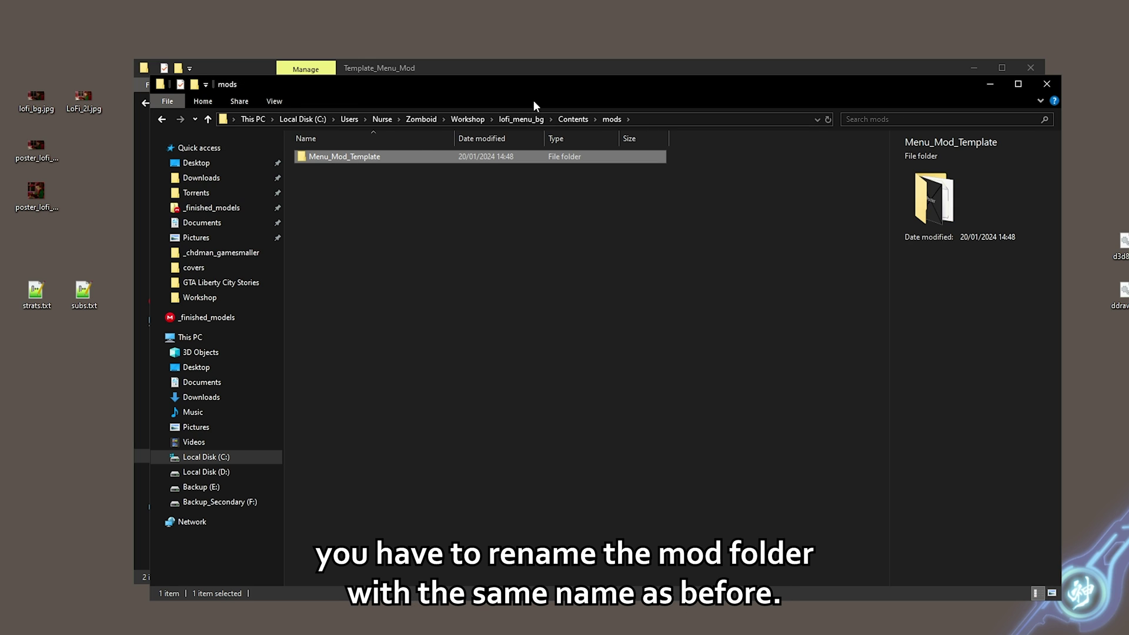
Rename it to lofi_menu_bg, open it, and select mod.info.
click(350, 156)
text(lofi_menu_bg)
key(Return)
double_click(343, 157)
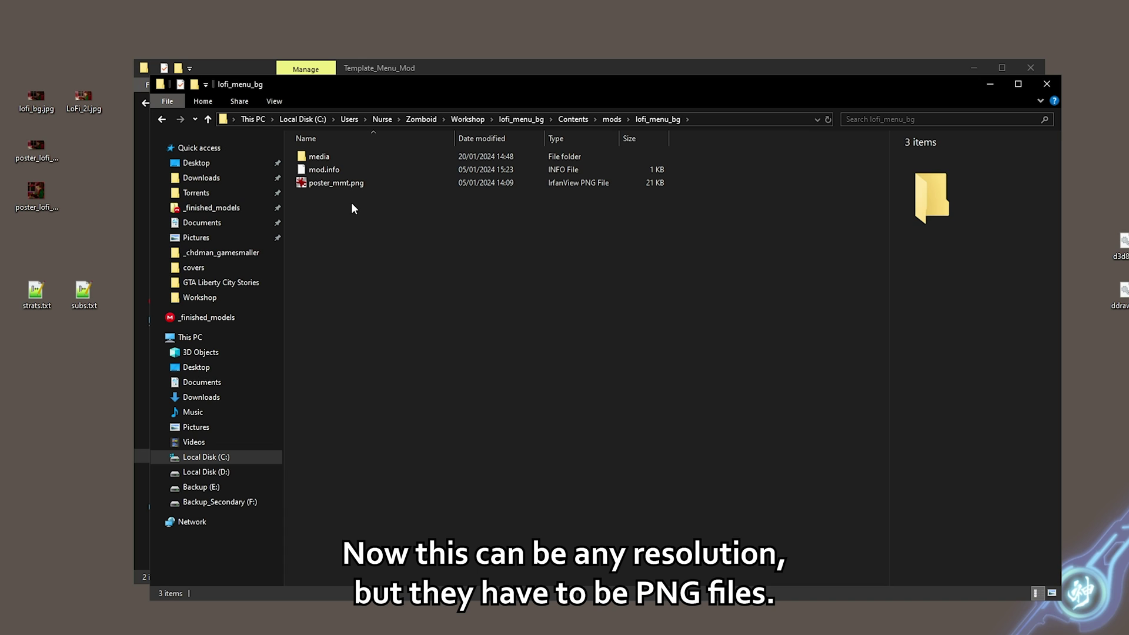
click(329, 170)
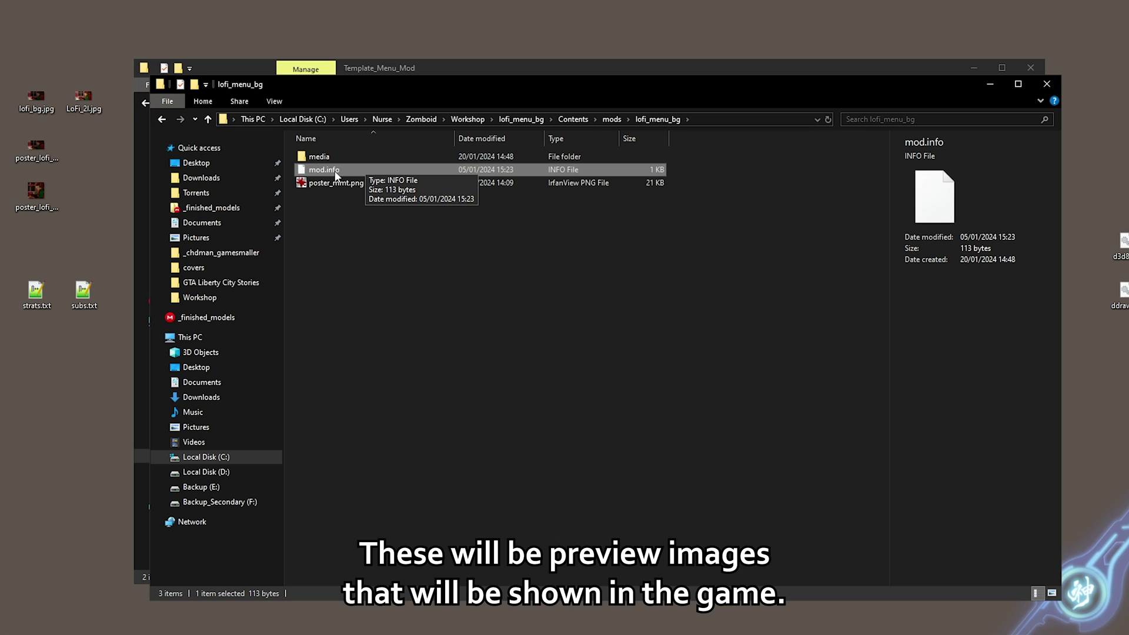
Open mod.info in Notepad++ and change the name to LoFi Main Menu Background.
right_click(336, 174)
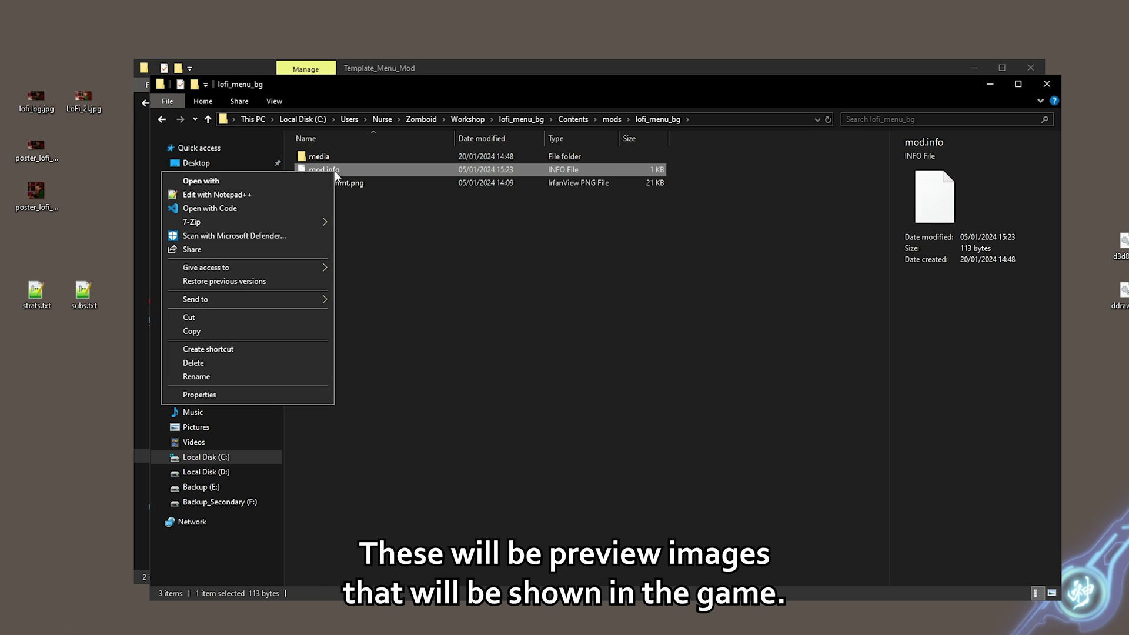
click(244, 196)
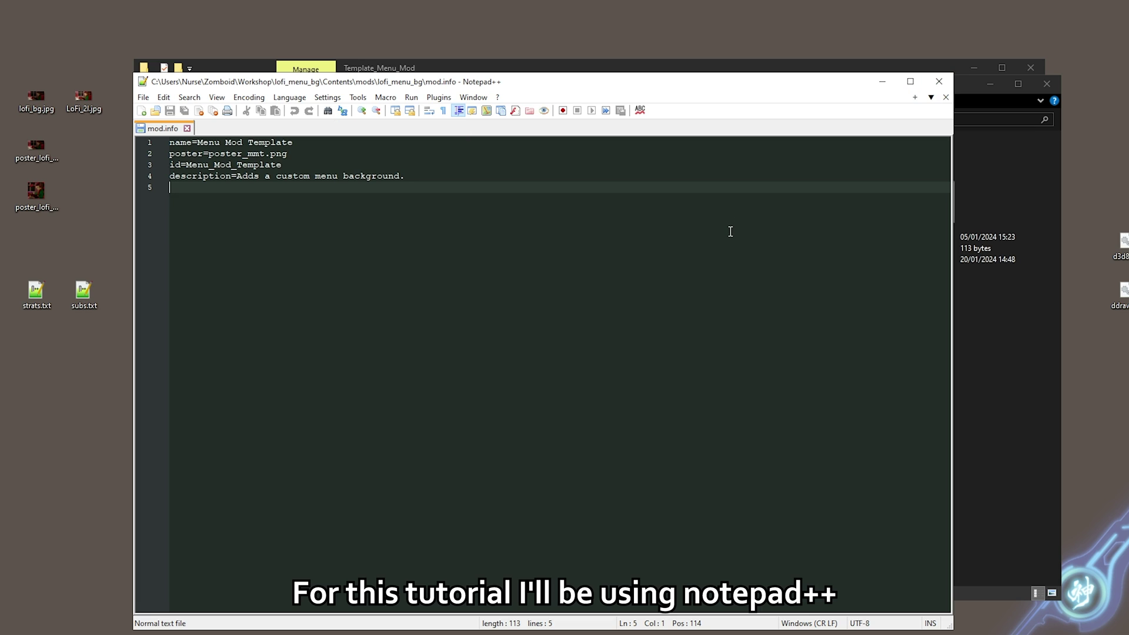
drag(197, 142, 307, 142)
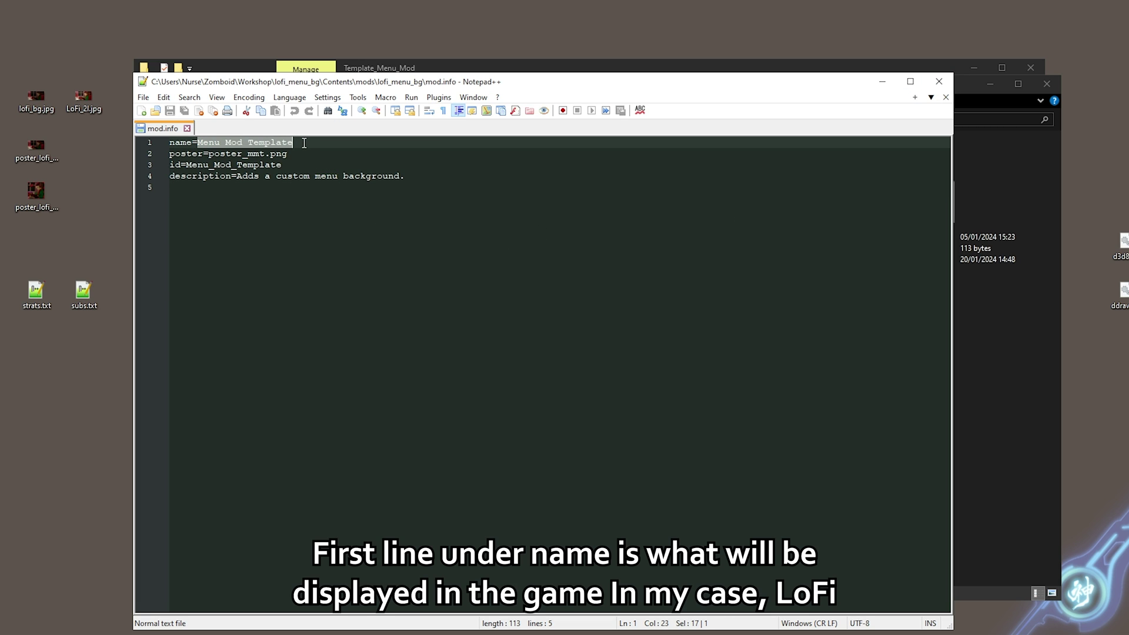
text(LoFi)
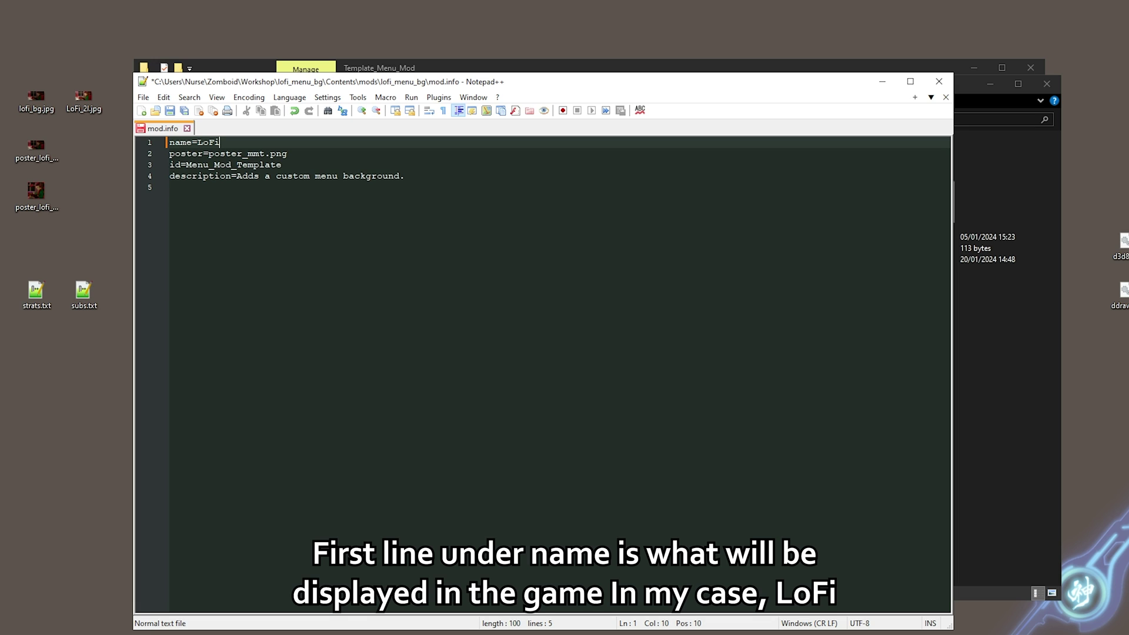
text( Main Menu Background)
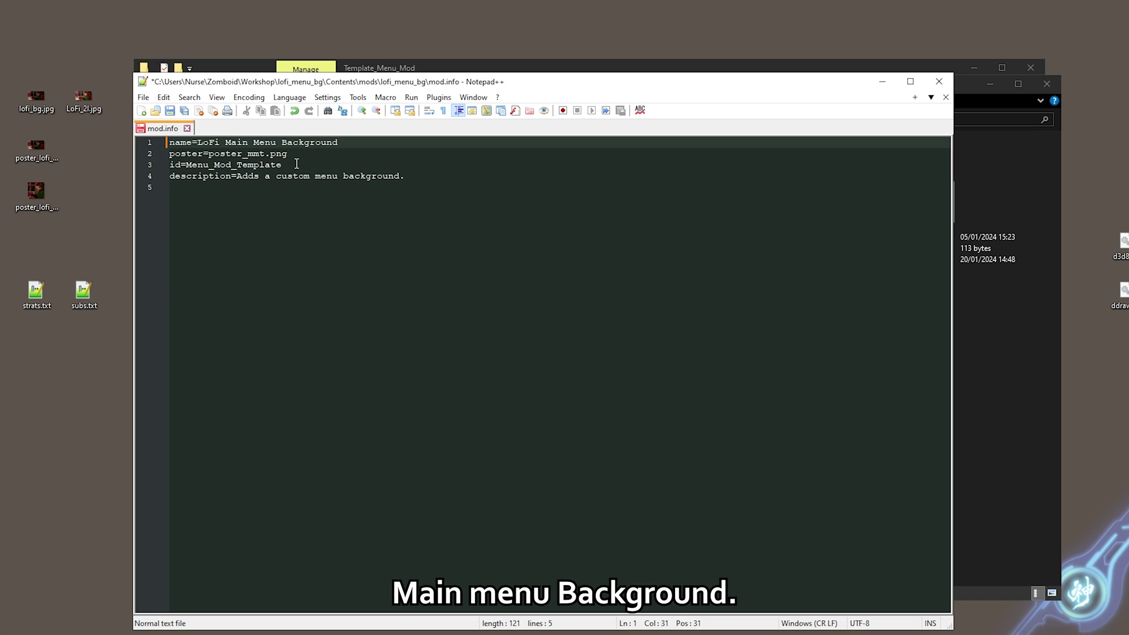
Change the poster line on line 2 to poster_lofi_1.png.
double_click(208, 156)
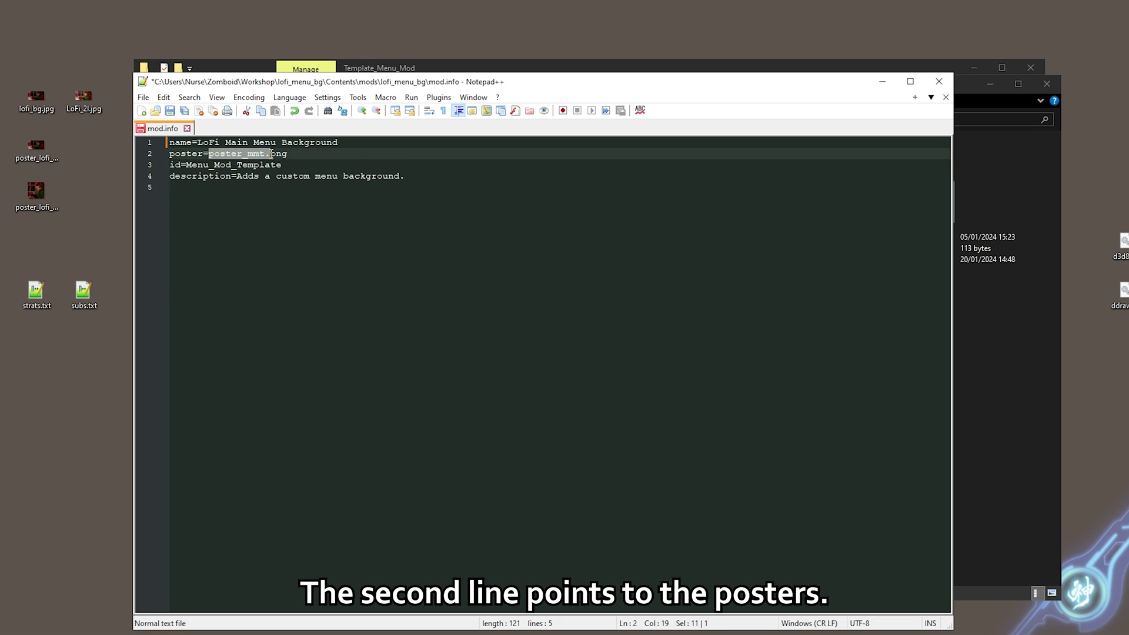
key(End)
click(265, 155)
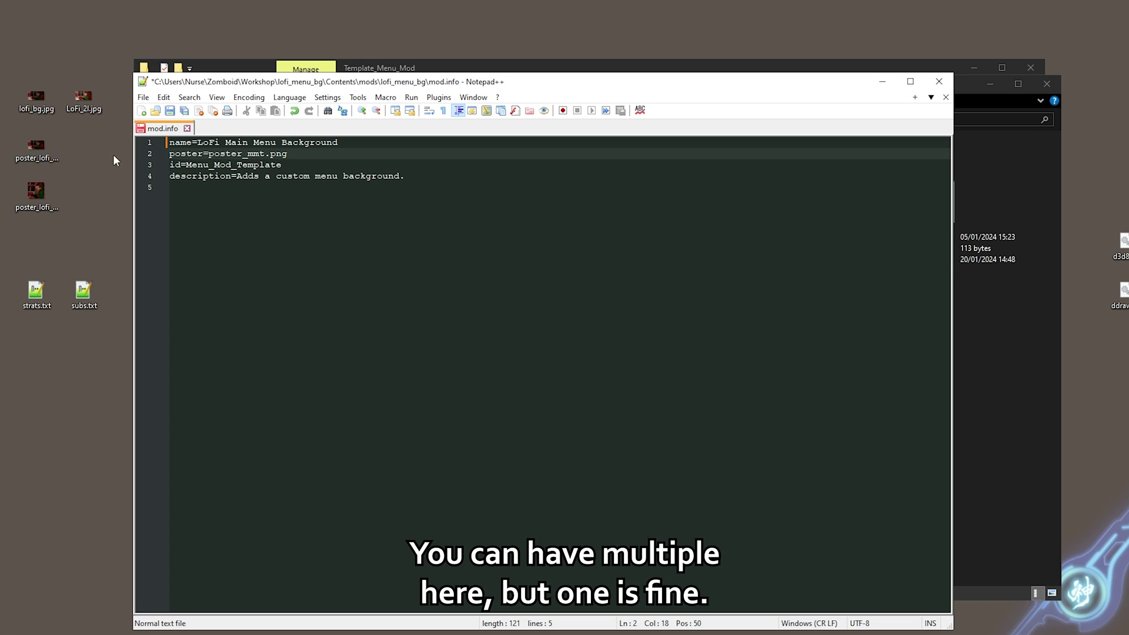
click(36, 148)
key(BackSpace)
key(BackSpace)
key(BackSpace)
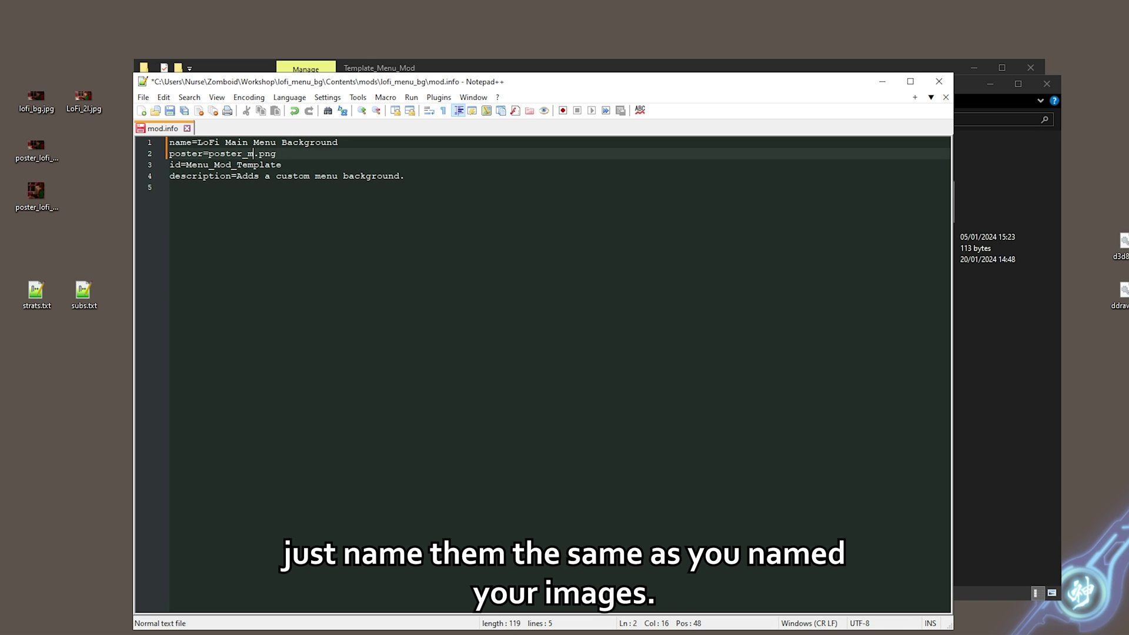
text(lofi_1)
Duplicate the poster line as line 3 for poster_lofi_2.png.
key(Home)
key(shift+End)
key(ctrl+c)
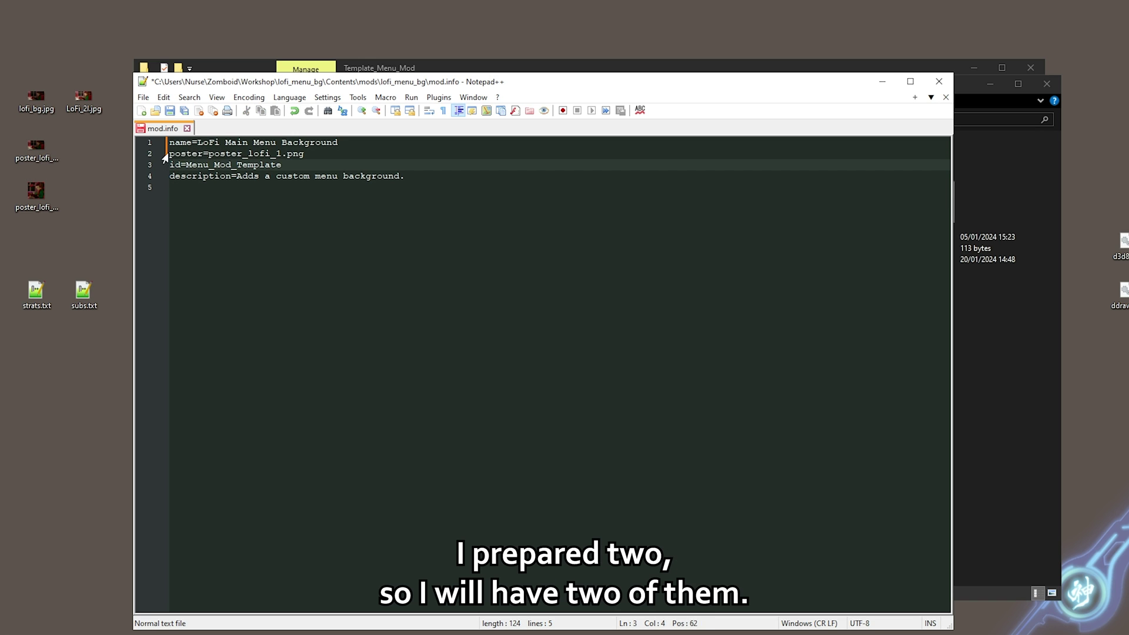
key(End)
key(Return)
key(ctrl+v)
drag(208, 165, 304, 164)
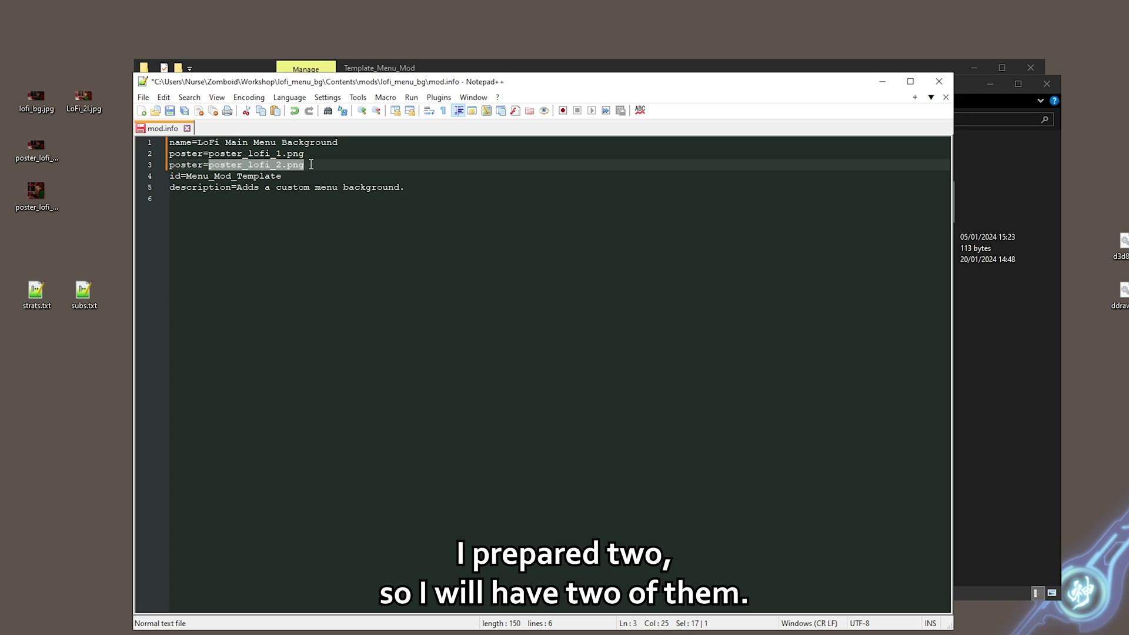
In the mod folder, delete poster_mmt.png and add both poster_lofi images.
key(alt+Tab)
key(Delete)
drag(91, 154, 378, 177)
key(alt+Tab)
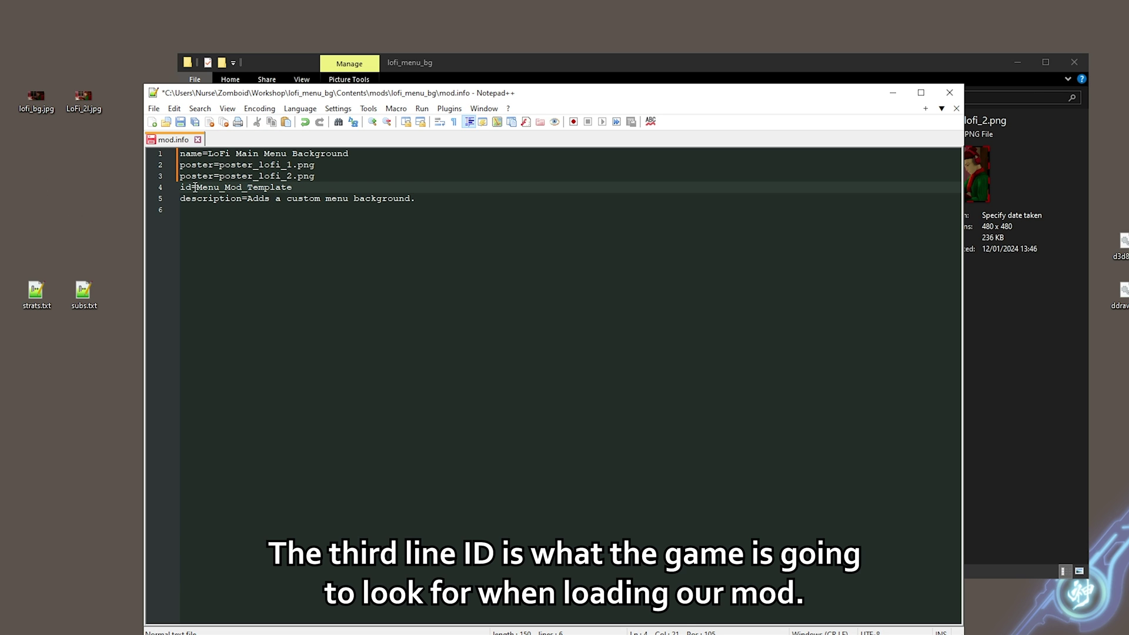
Set the id line to lofi_menu_bg and save mod.info.
drag(197, 187, 292, 187)
drag(353, 99, 383, 165)
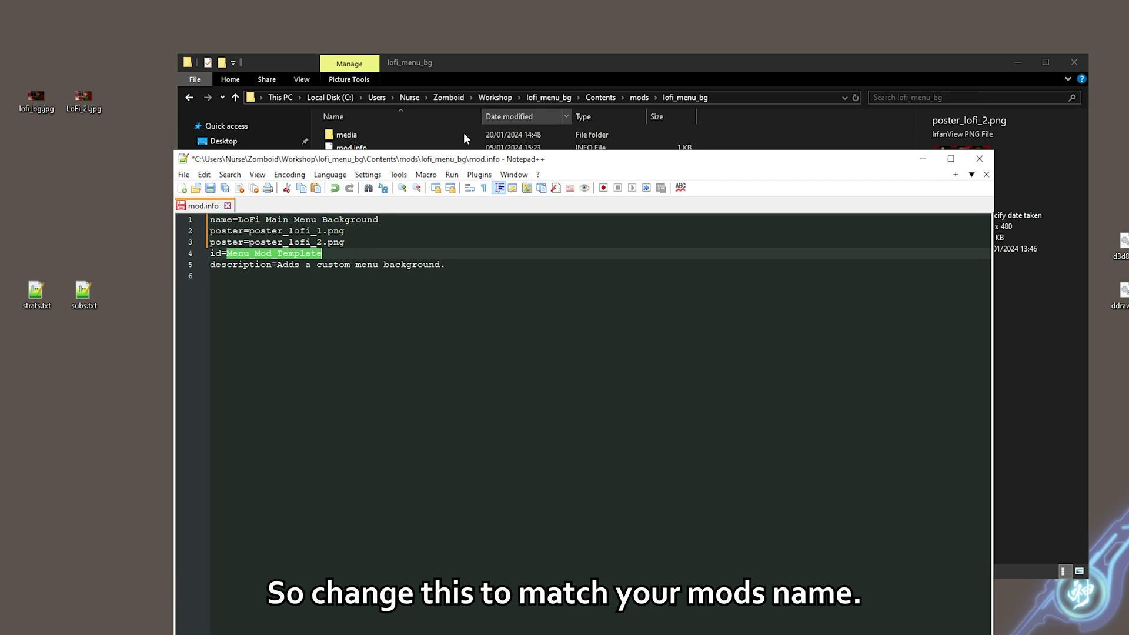
text(lofi_menu_bg)
key(ctrl+s)
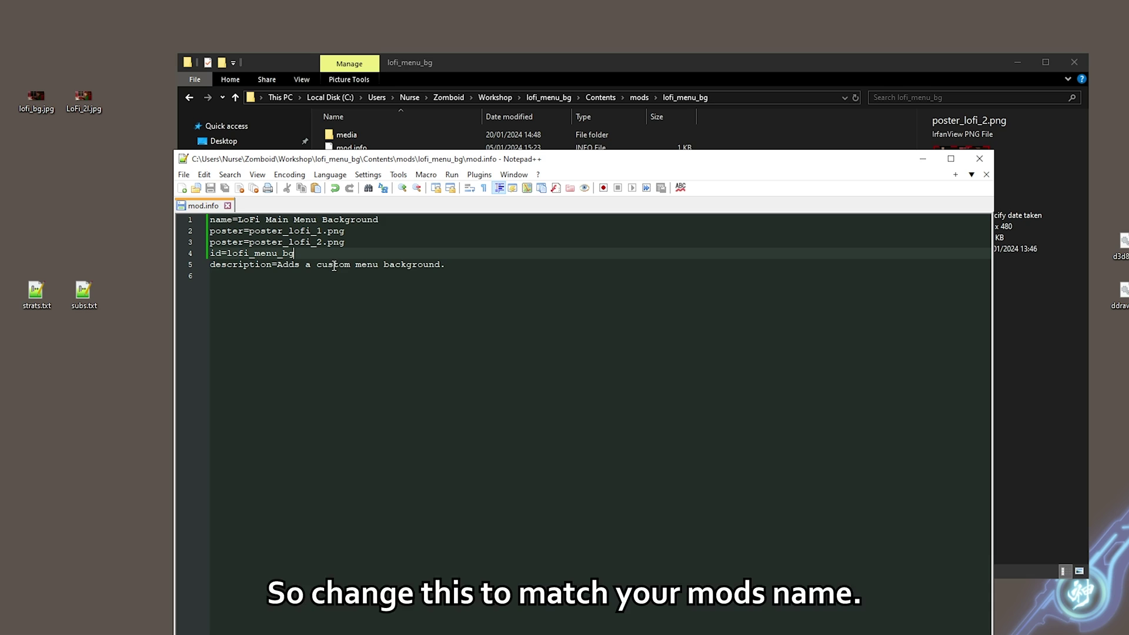
Add 'LoFi girl style' to the description on line 5.
drag(277, 264, 446, 266)
click(354, 268)
text(LoFi girl style)
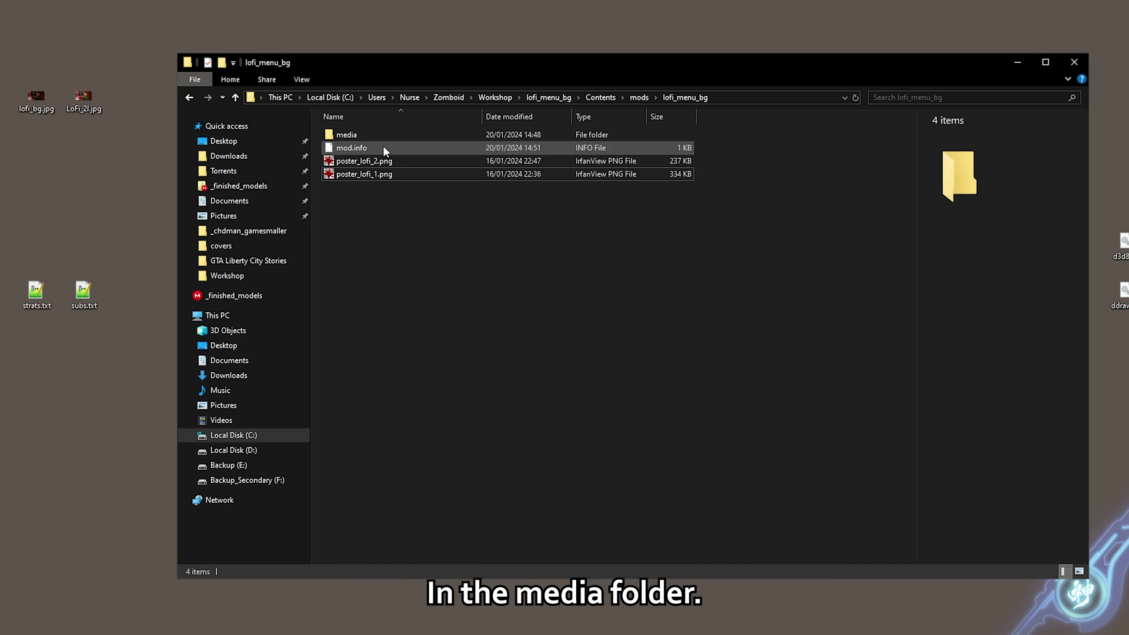
Open the media folder and look over its lua, sound and ui subfolders.
double_click(368, 137)
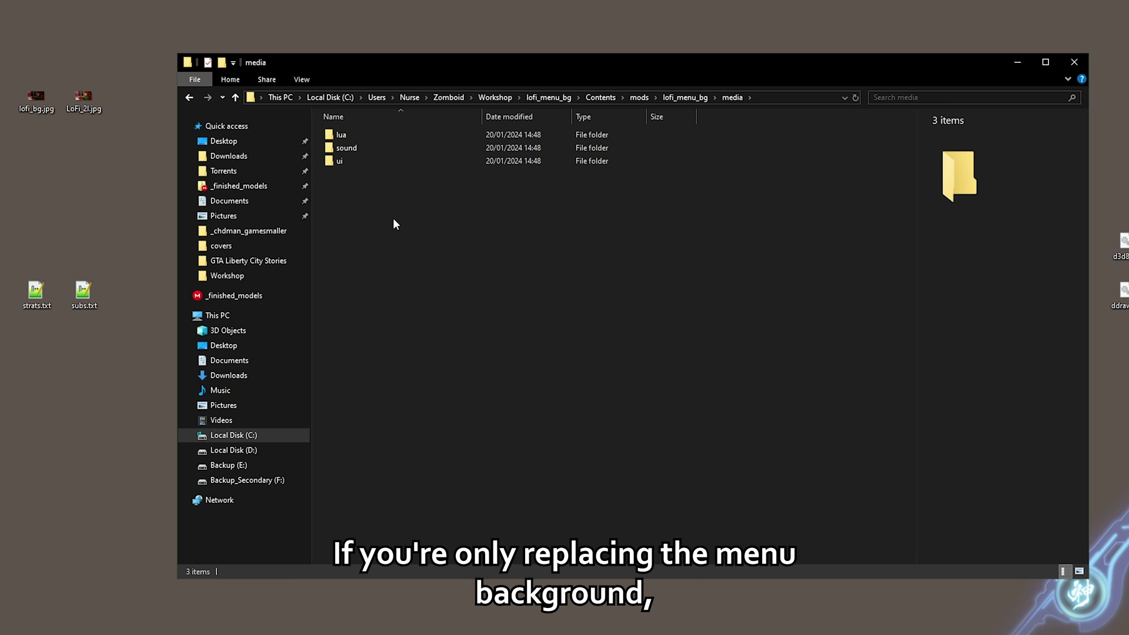
drag(671, 145, 327, 127)
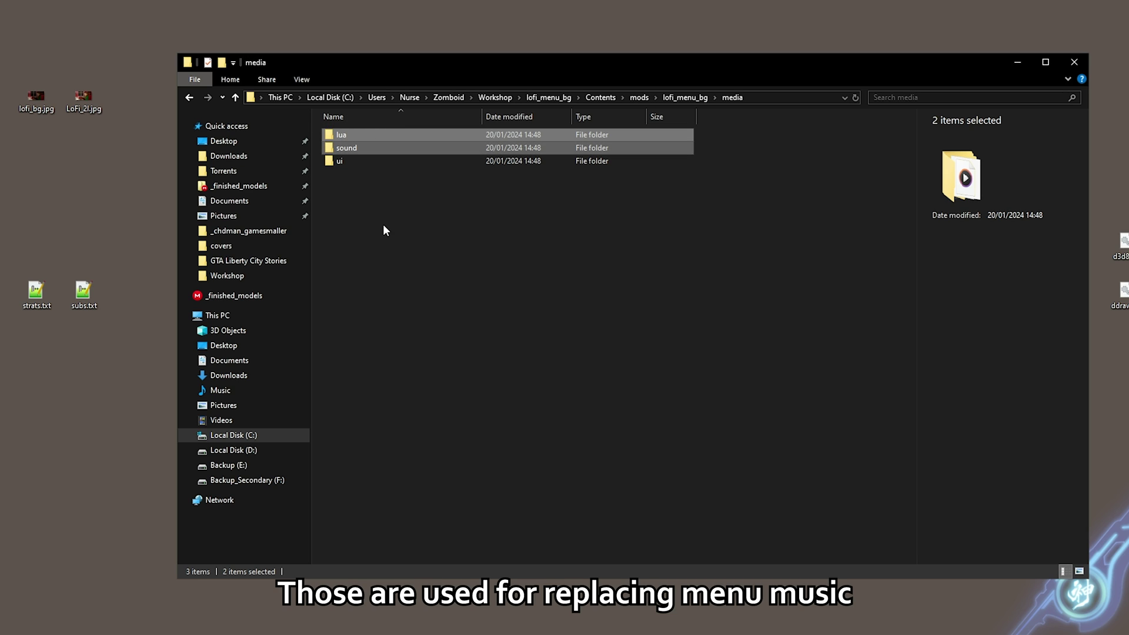
click(358, 203)
click(351, 148)
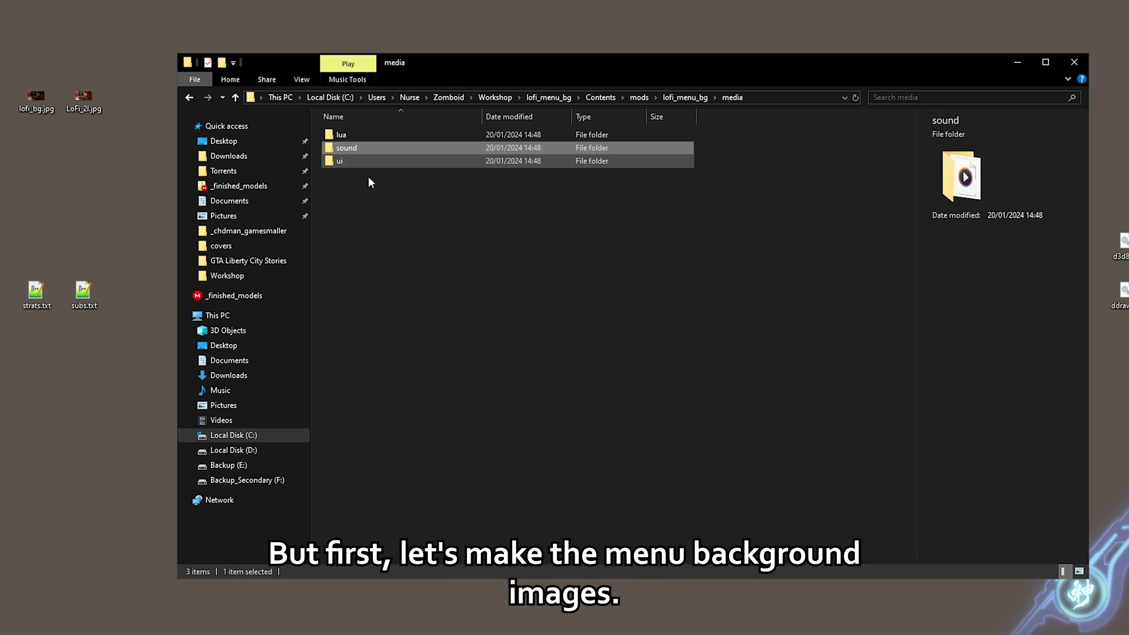
click(377, 207)
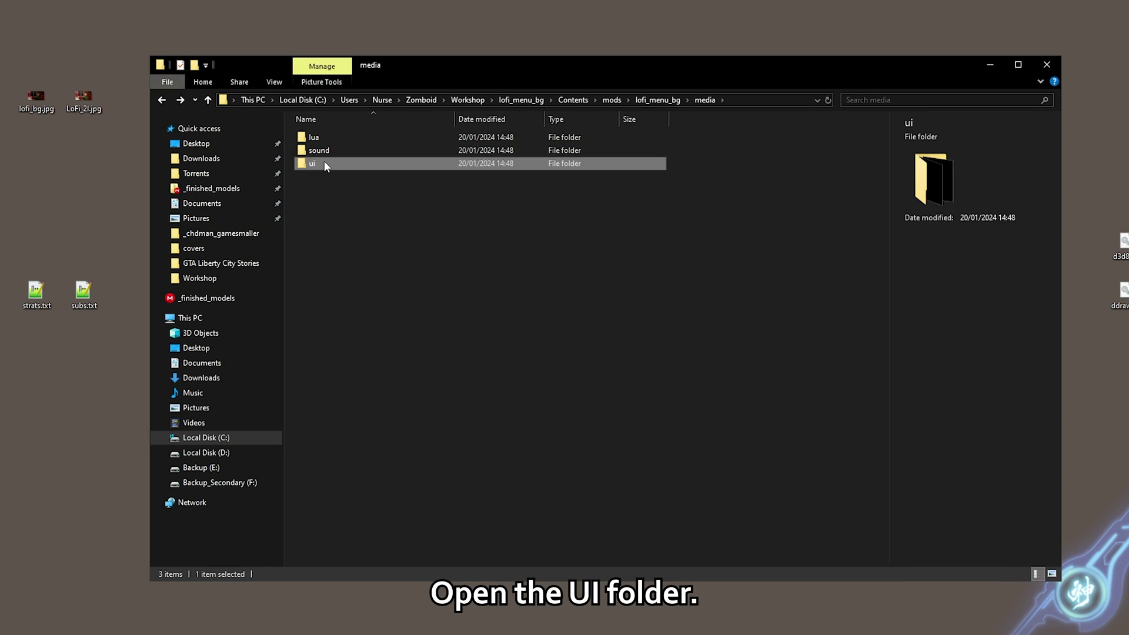
Review the Title images in ui, then select PZ_Menu_Mod_Template.psd in the template folder.
double_click(323, 163)
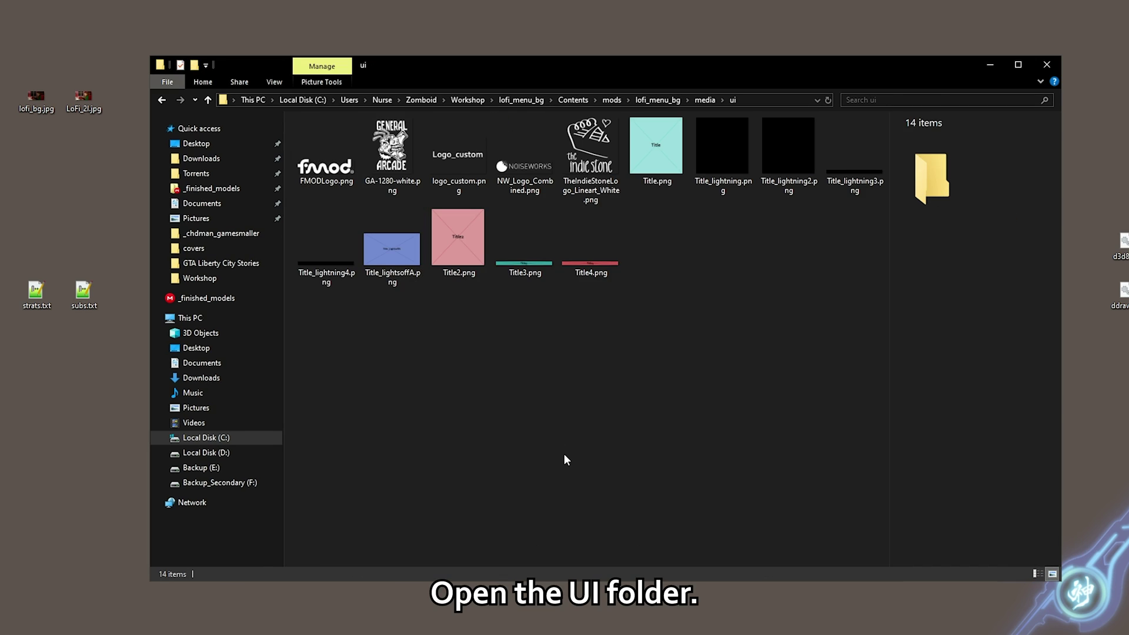
click(662, 176)
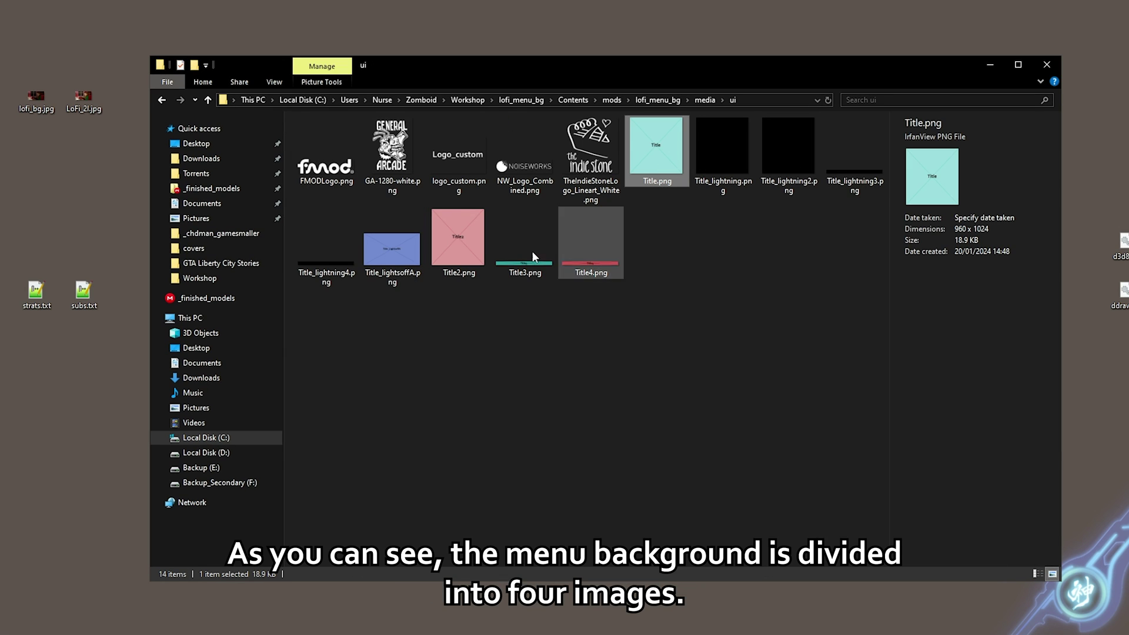
drag(376, 319, 690, 239)
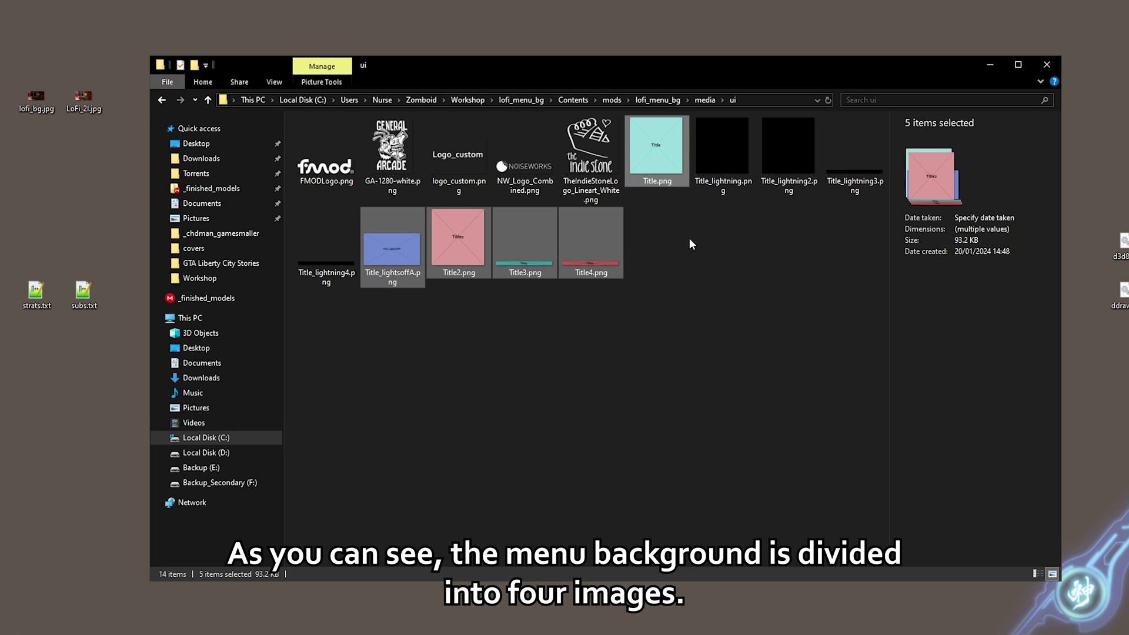
click(459, 383)
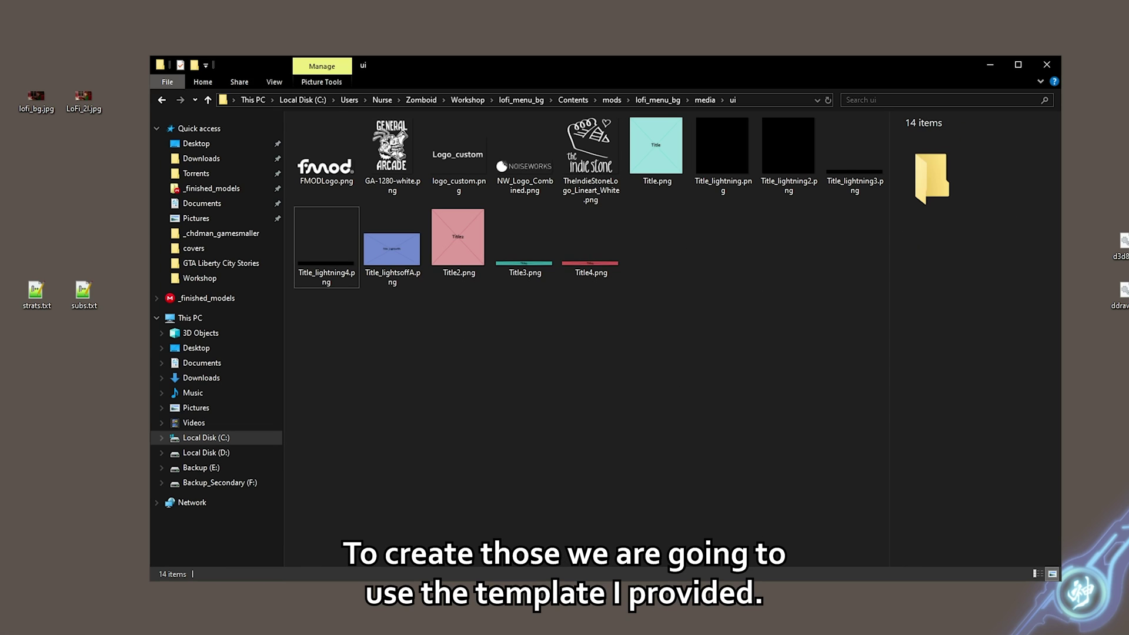
click(62, 599)
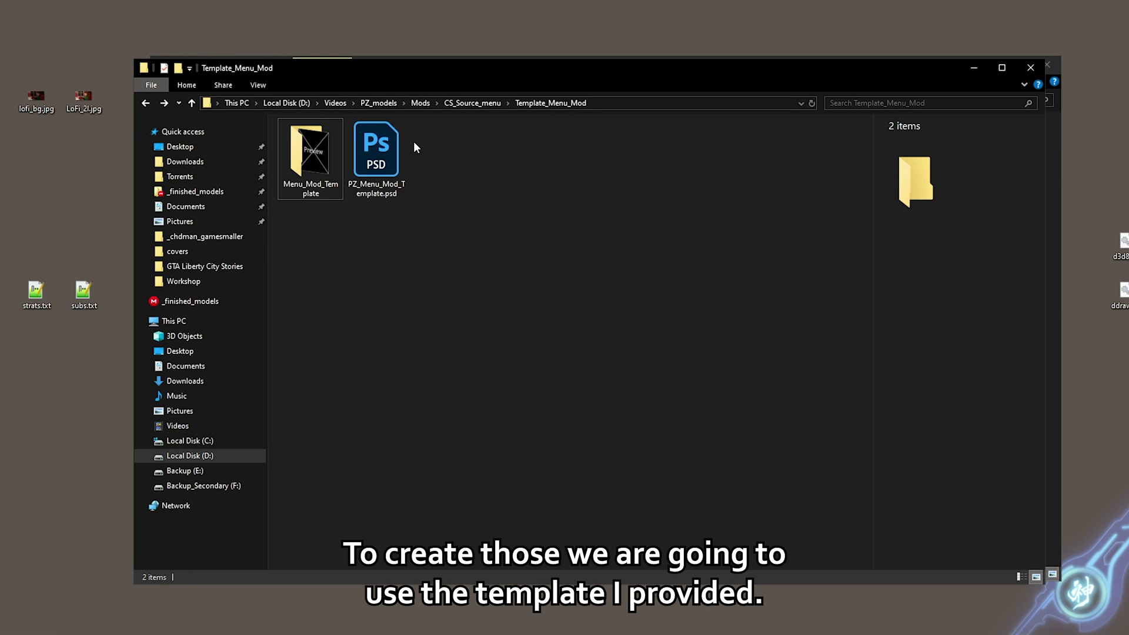
click(378, 166)
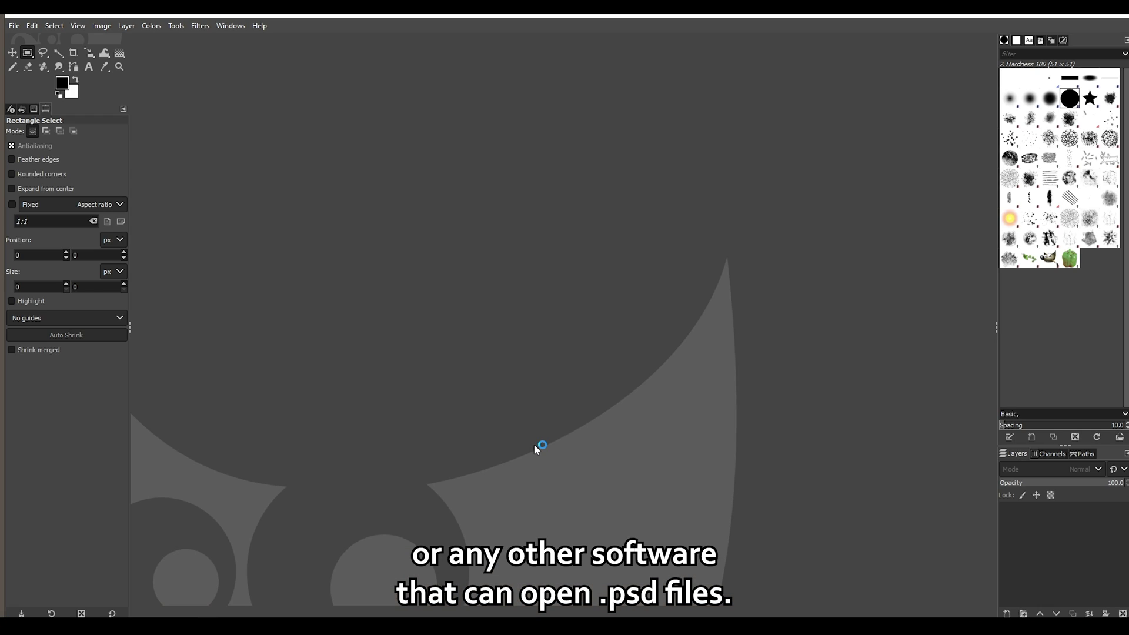
In GIMP, toggle the Title2, Title3 and Title4 layers off and on to inspect them.
key(alt+Tab)
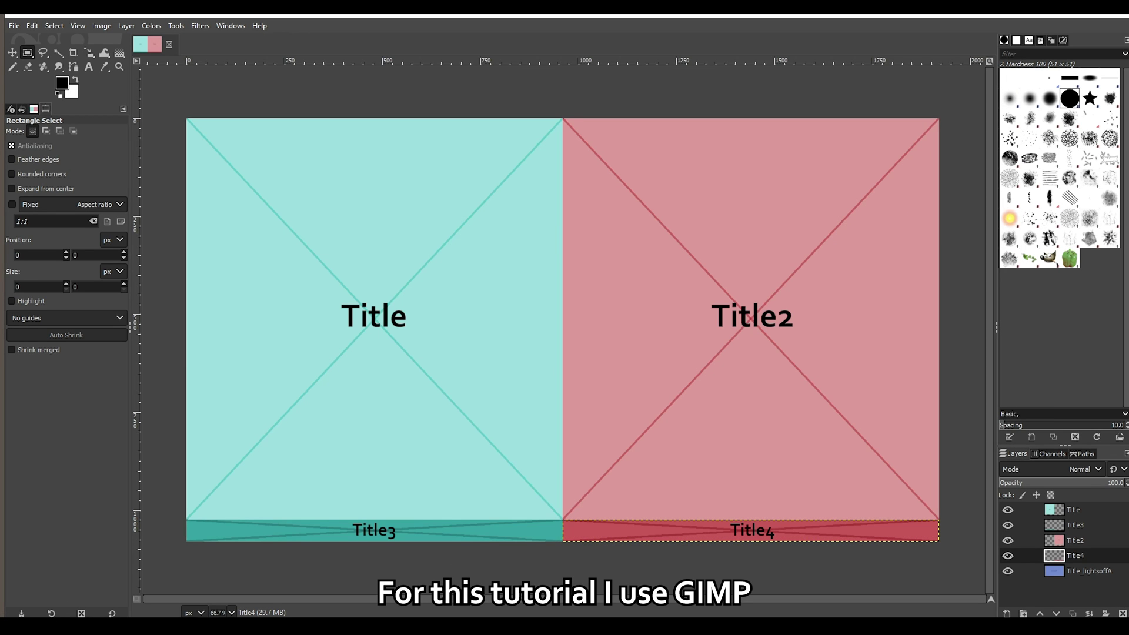
click(1007, 540)
click(1007, 525)
click(1007, 541)
click(1007, 555)
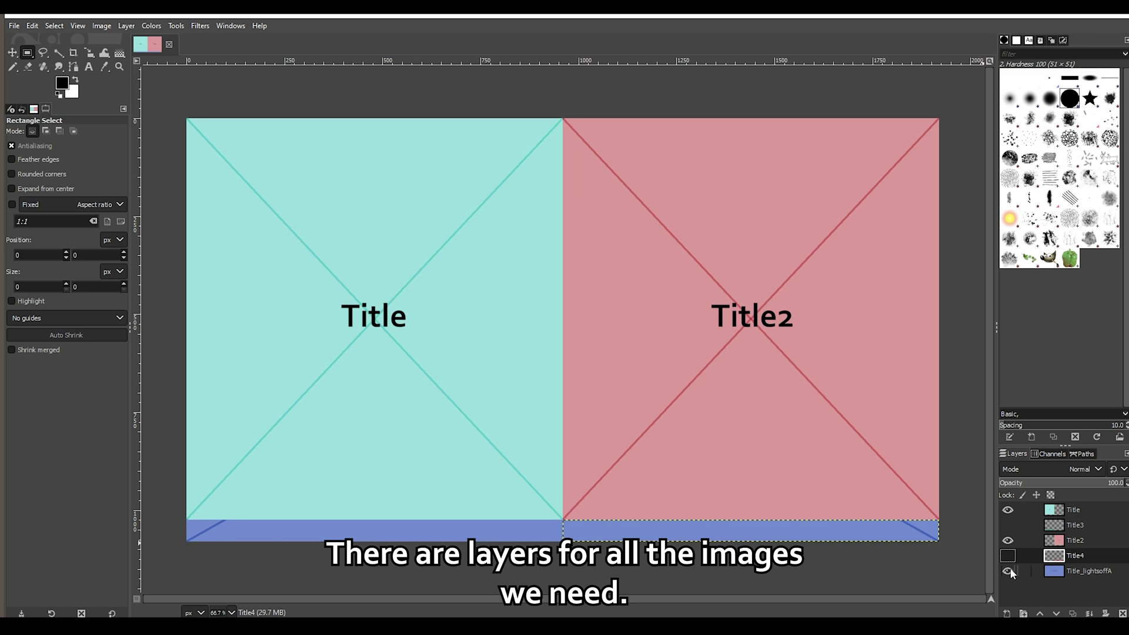
click(1008, 556)
click(1007, 525)
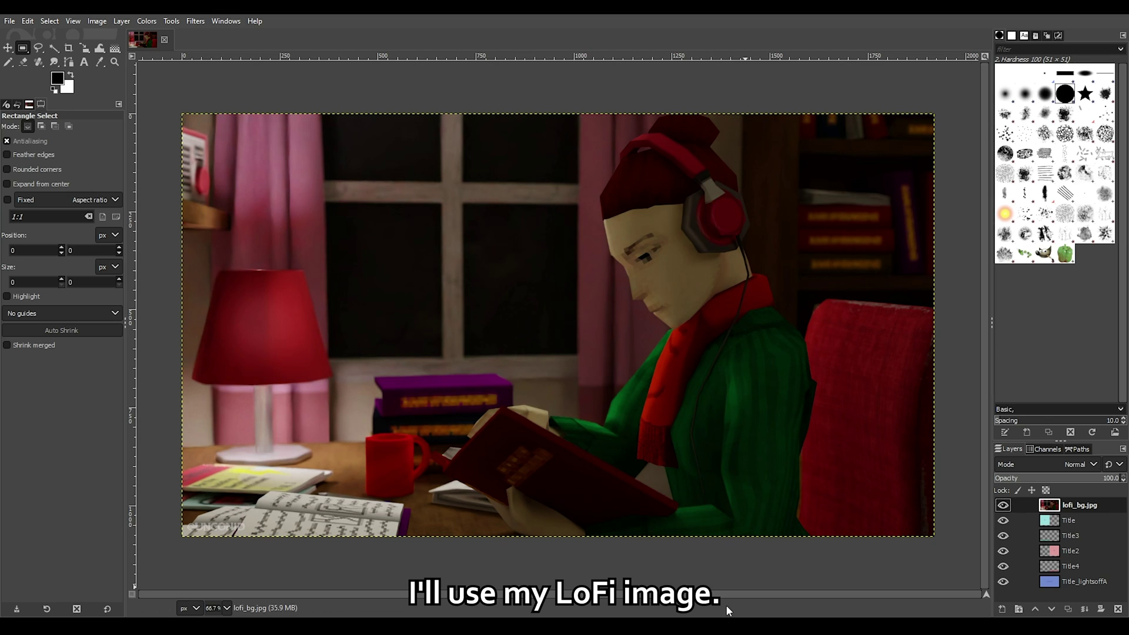
Apply Alpha to Selection on the Title layer and crop the image to that selection.
click(1069, 522)
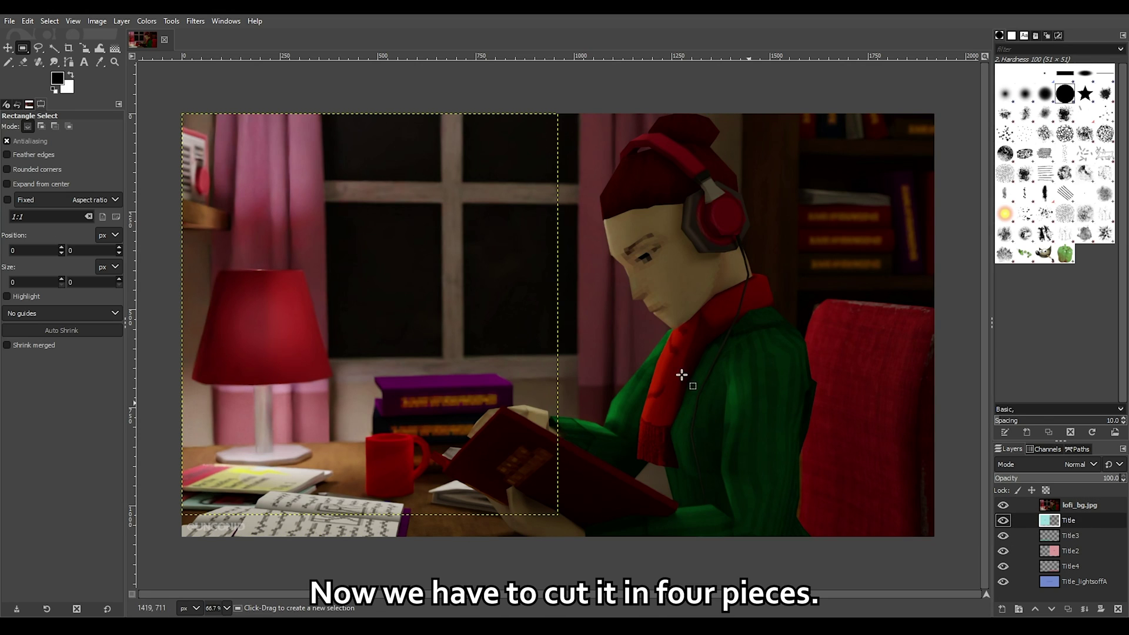
right_click(1061, 526)
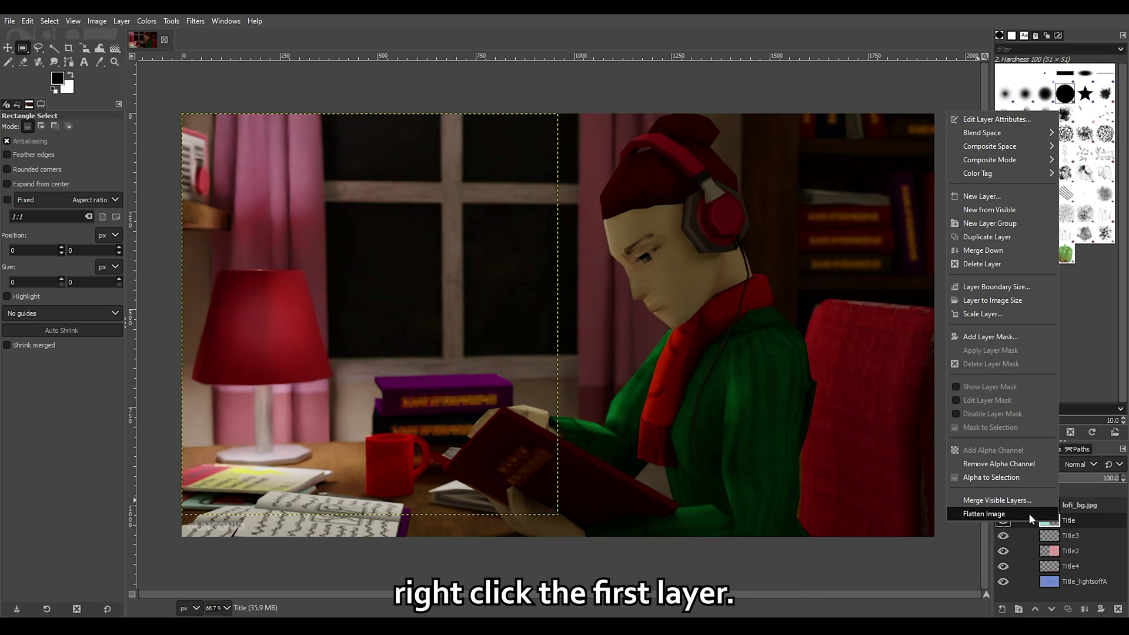
click(999, 479)
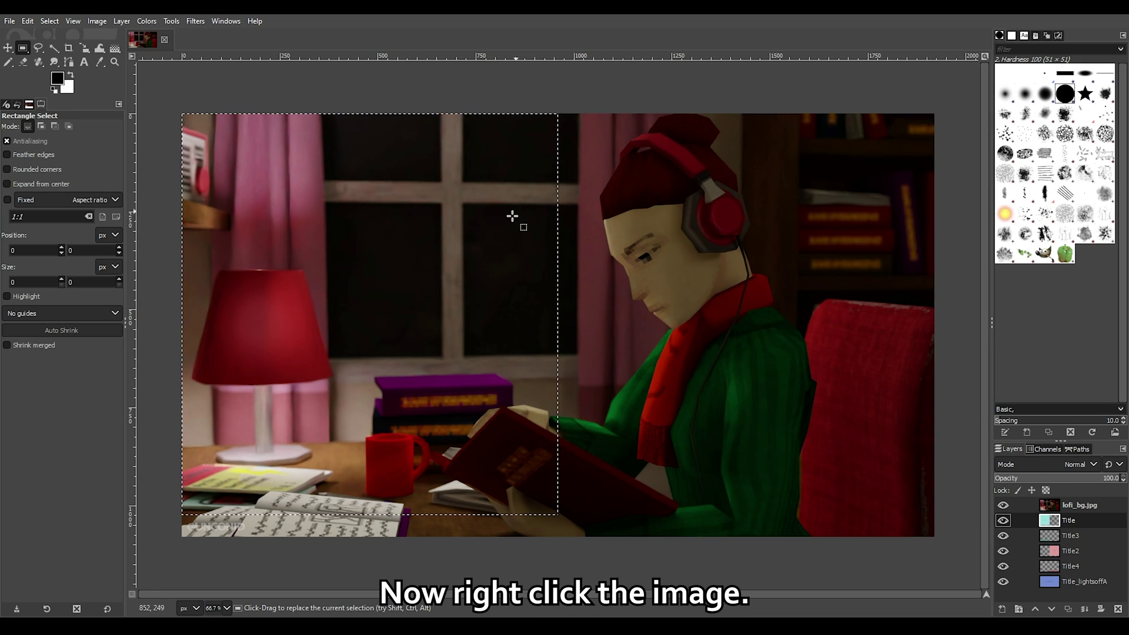
right_click(504, 231)
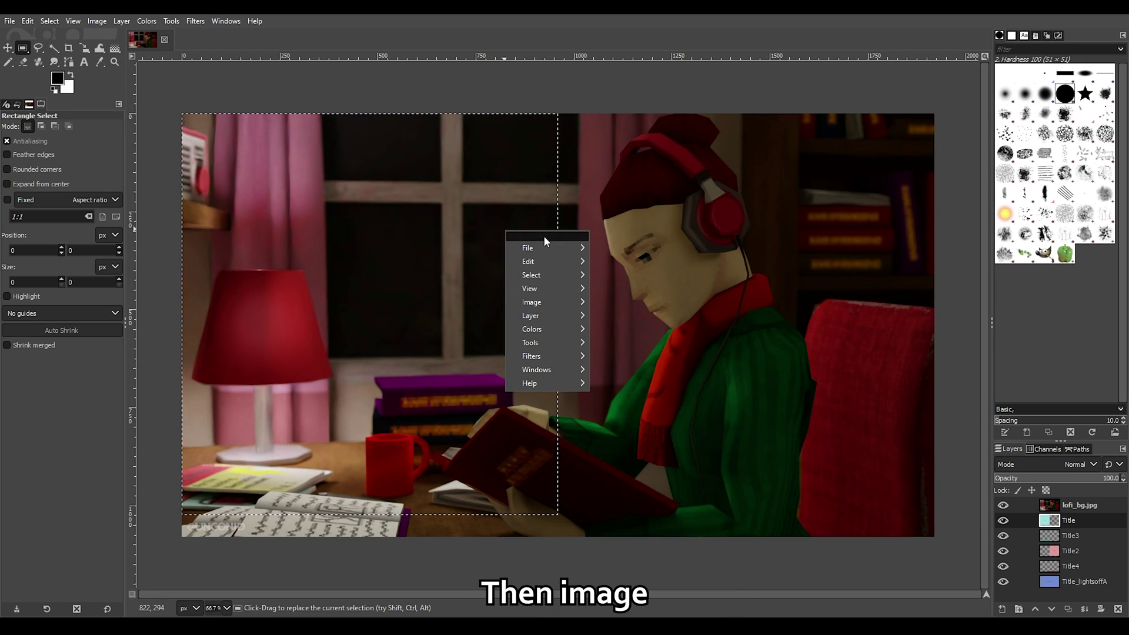
mouse_move(539, 306)
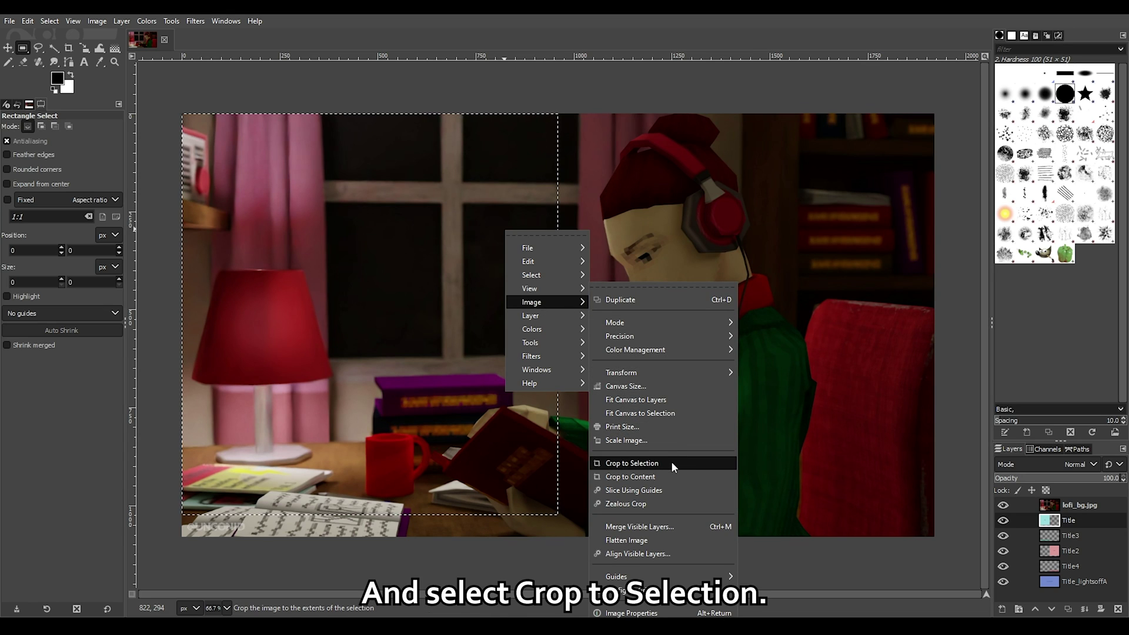
click(643, 464)
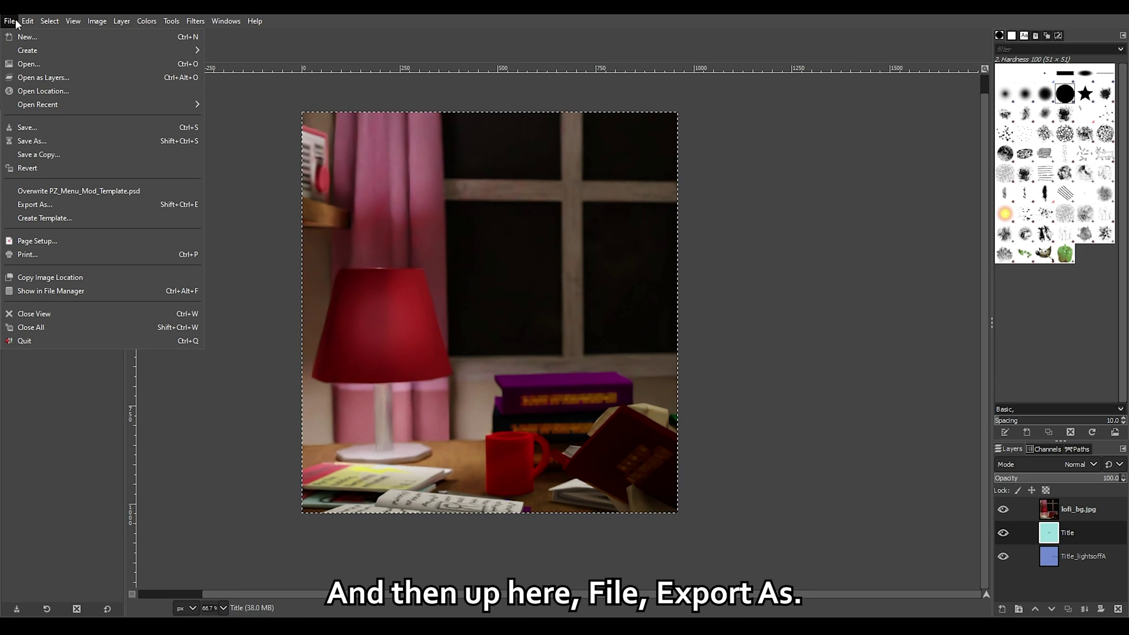
In Export As, navigate to the mod's media/ui folder by pasting its path from Explorer.
click(40, 204)
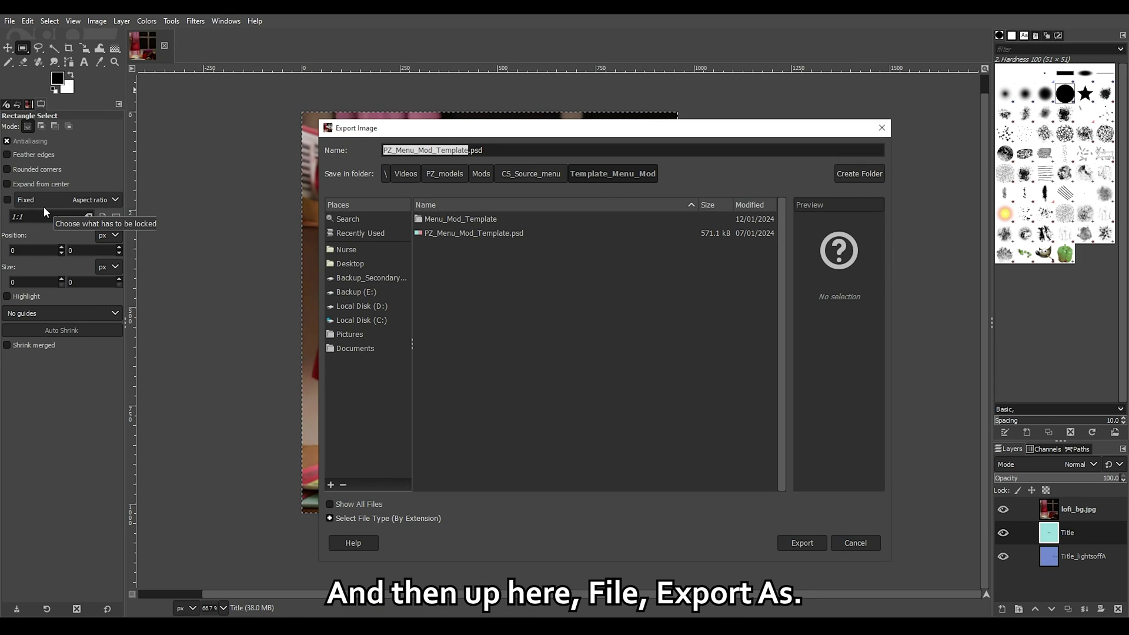
click(120, 626)
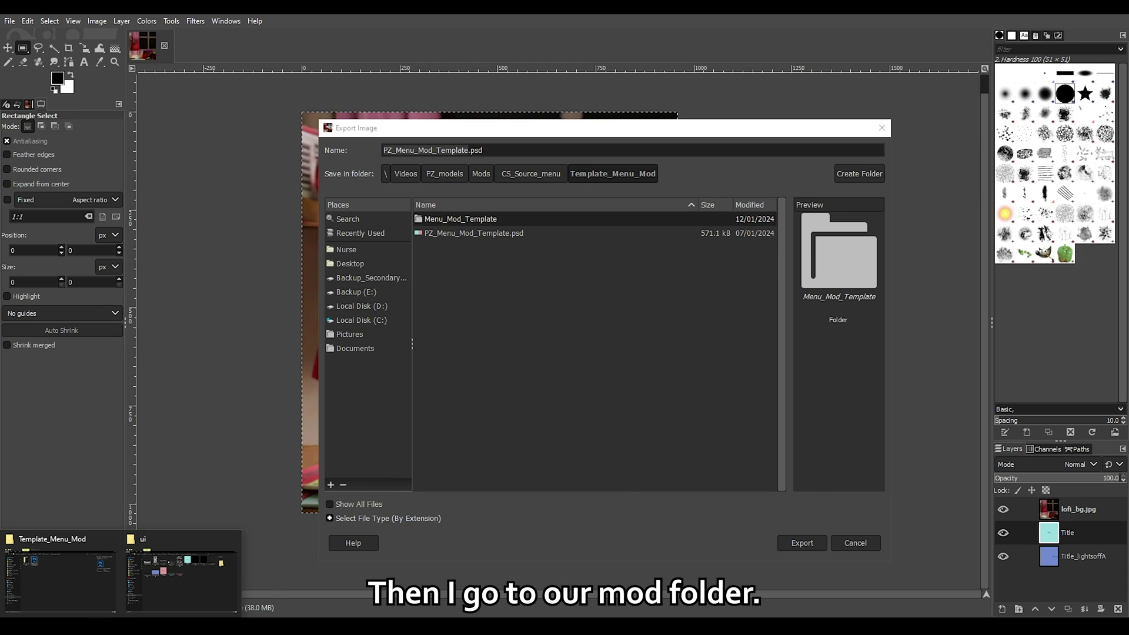
click(181, 579)
click(735, 112)
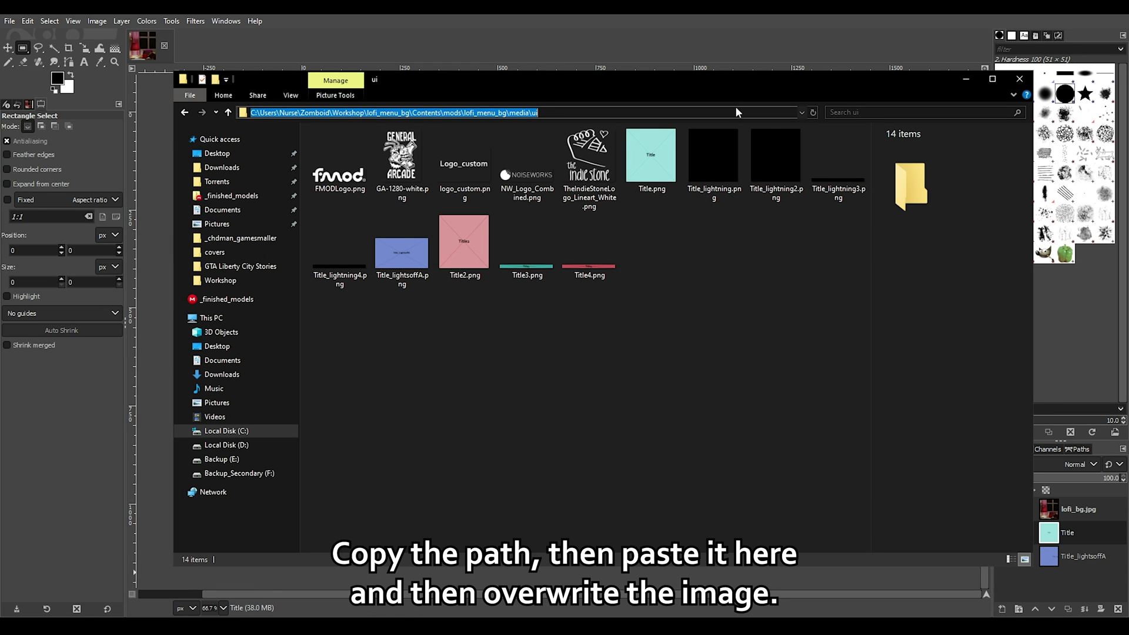
key(ctrl+c)
key(alt+Tab)
key(ctrl+a)
key(ctrl+v)
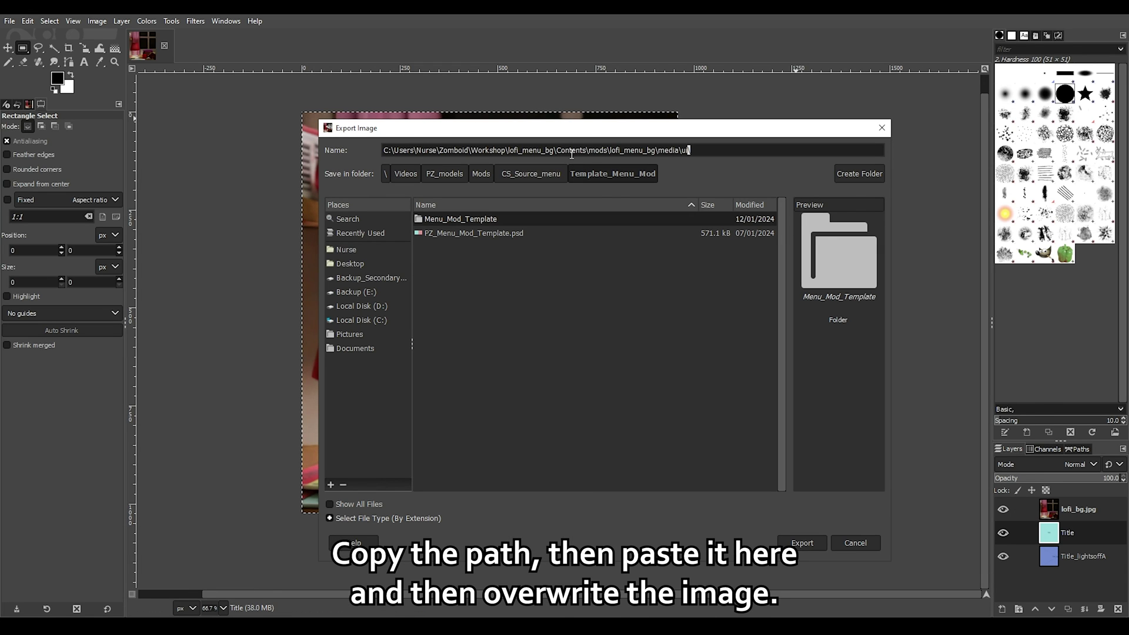
key(Return)
Export over Title.png, confirming the replacement and PNG settings.
key(Down)
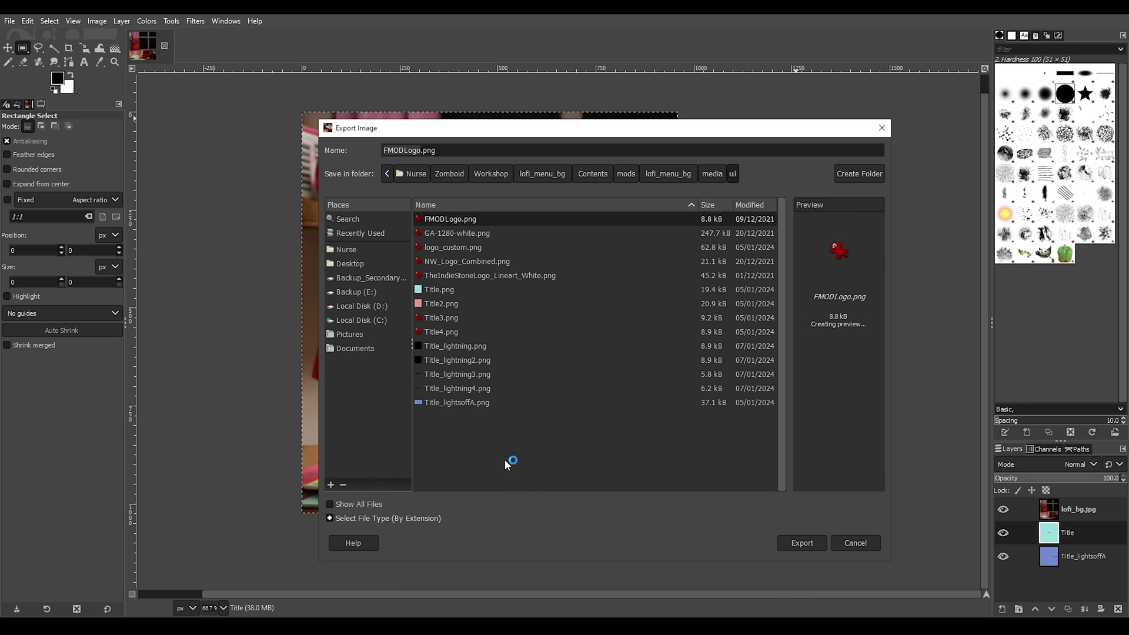
click(446, 291)
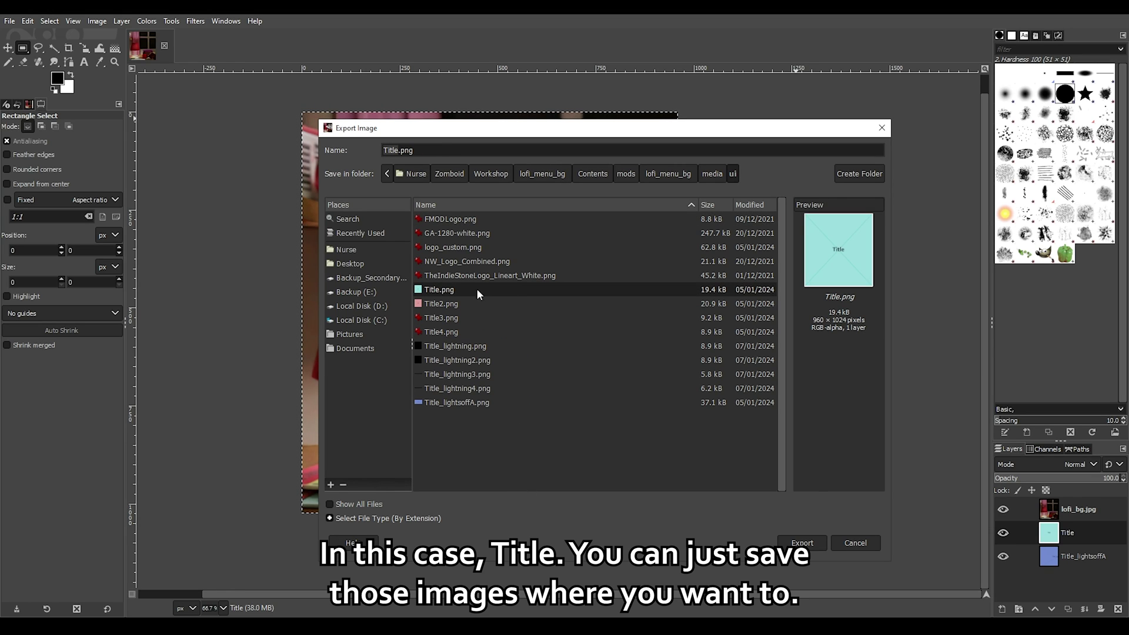
click(795, 542)
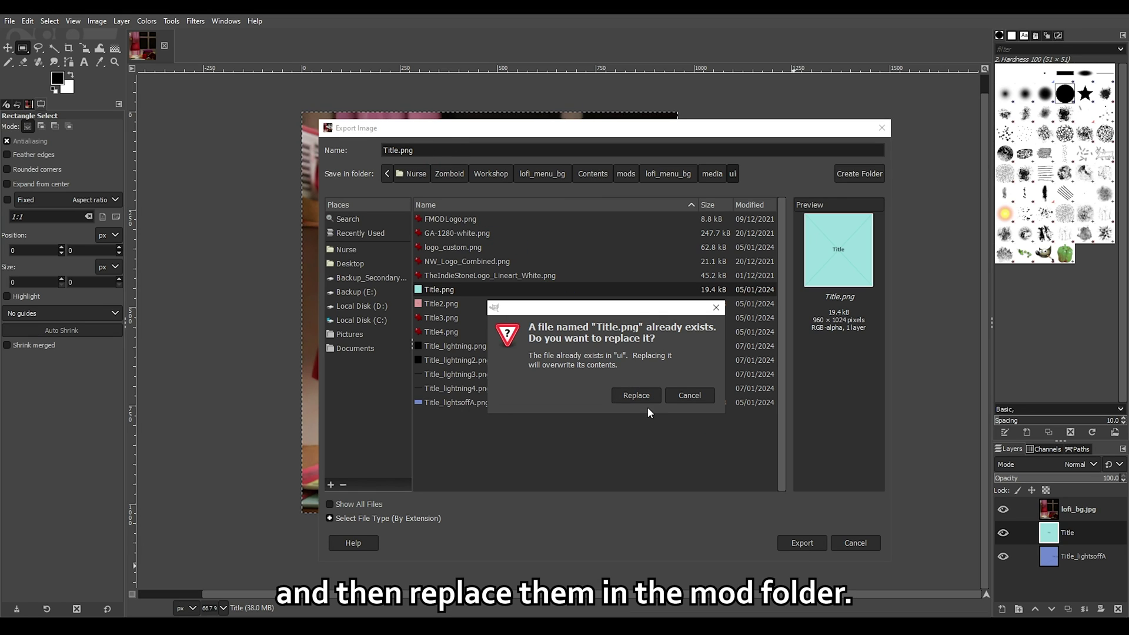
click(632, 394)
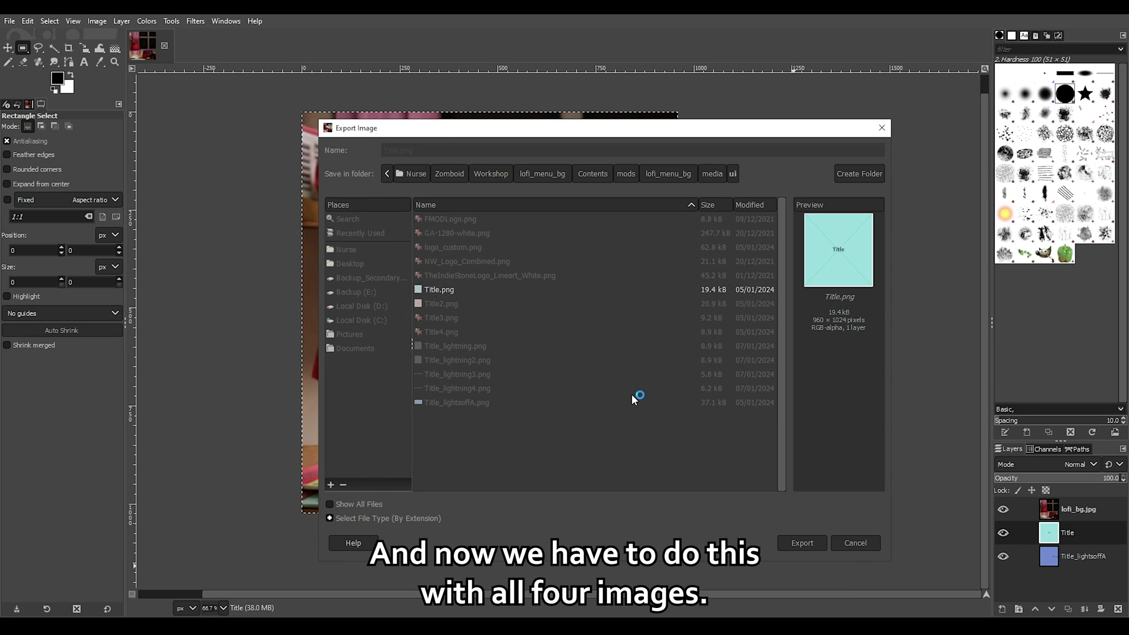
click(572, 452)
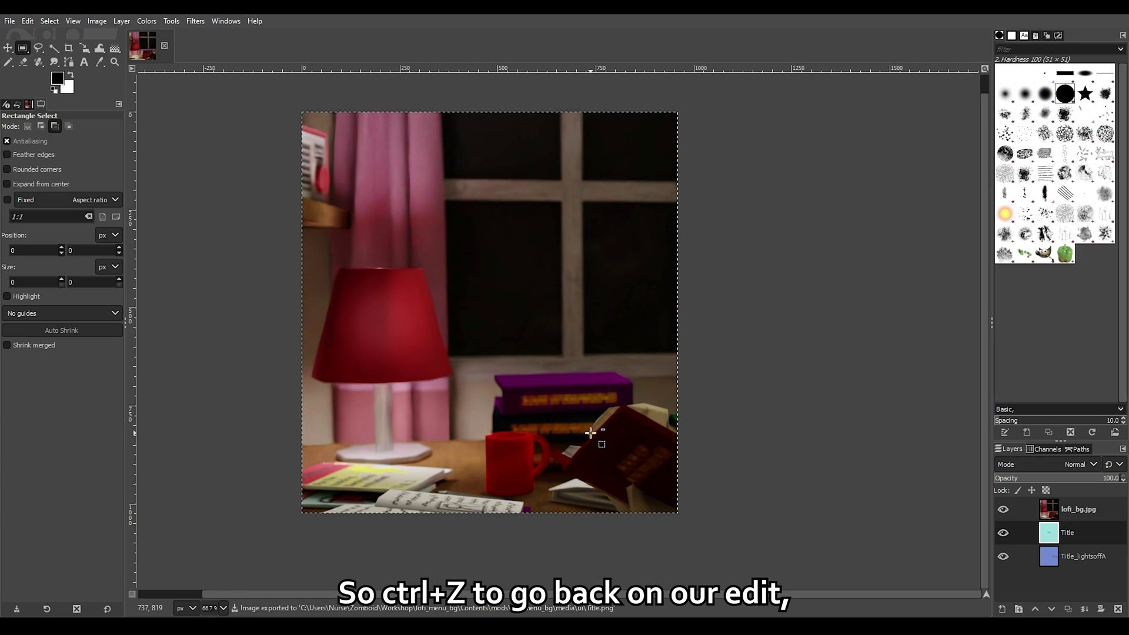
Undo the previous crop, select the Title3 layer's area and crop the image to it.
key(ctrl+z)
key(ctrl+z)
key(ctrl+z)
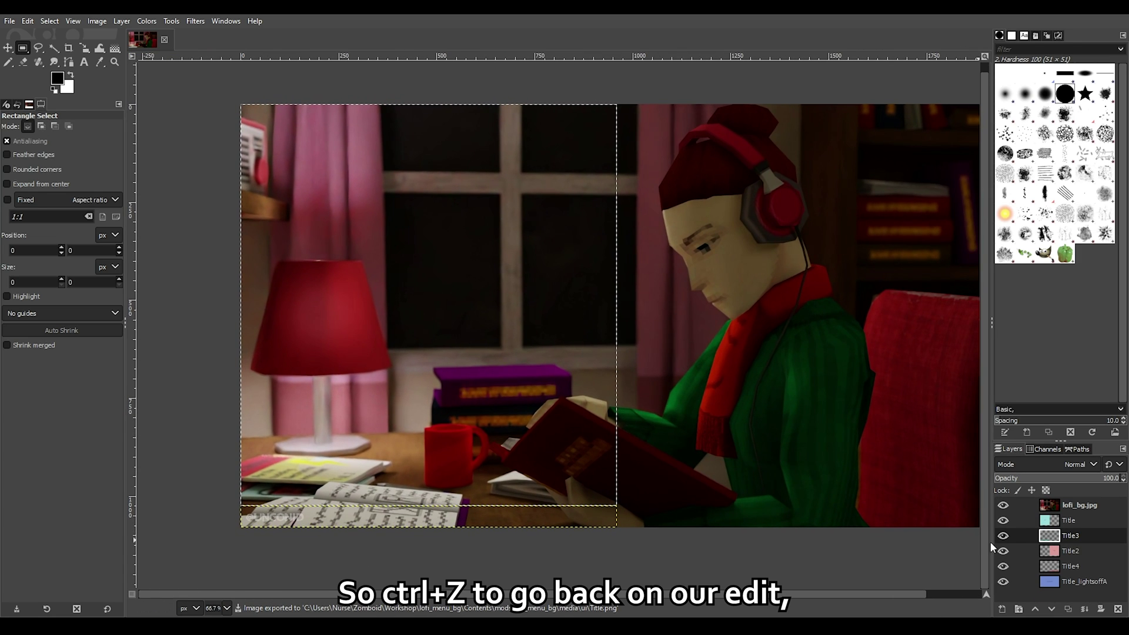
click(1063, 522)
click(1070, 535)
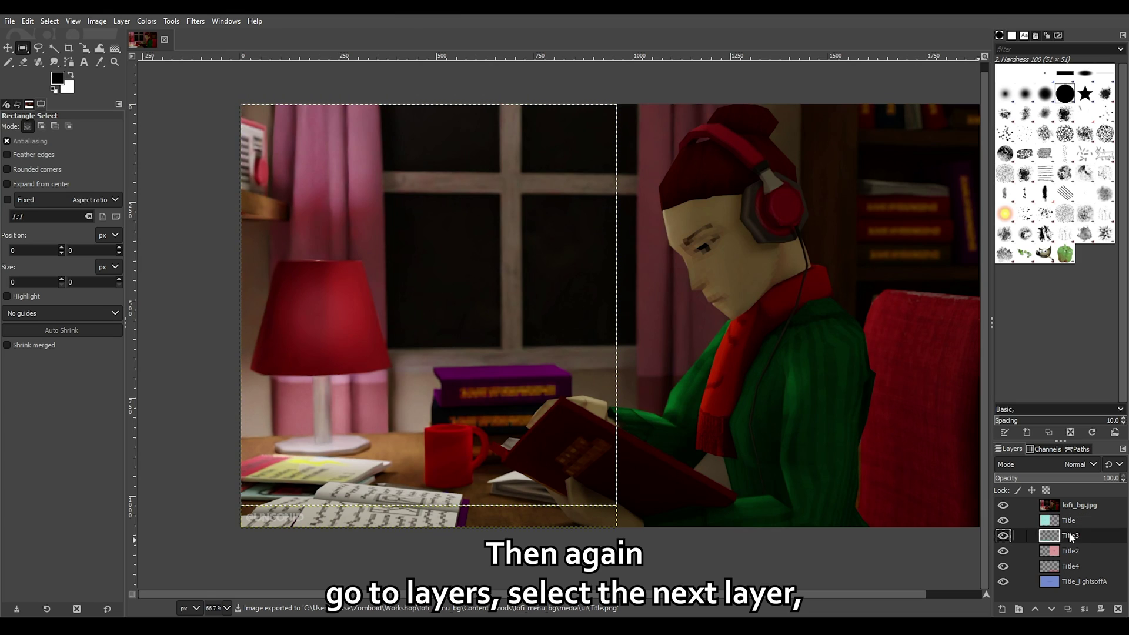
right_click(1073, 537)
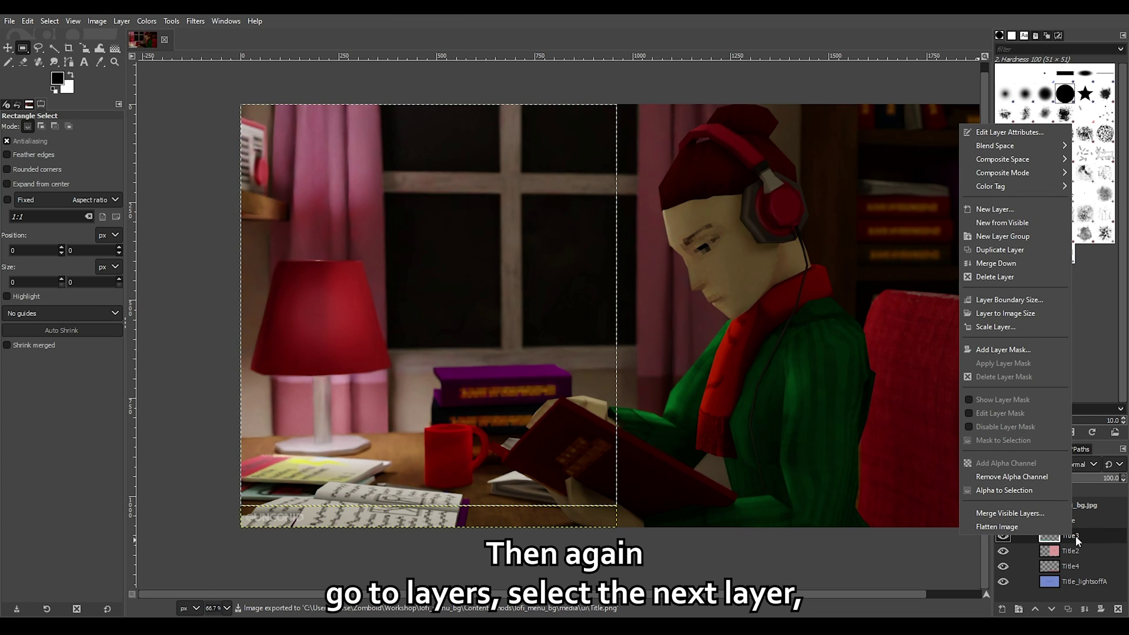
click(1012, 490)
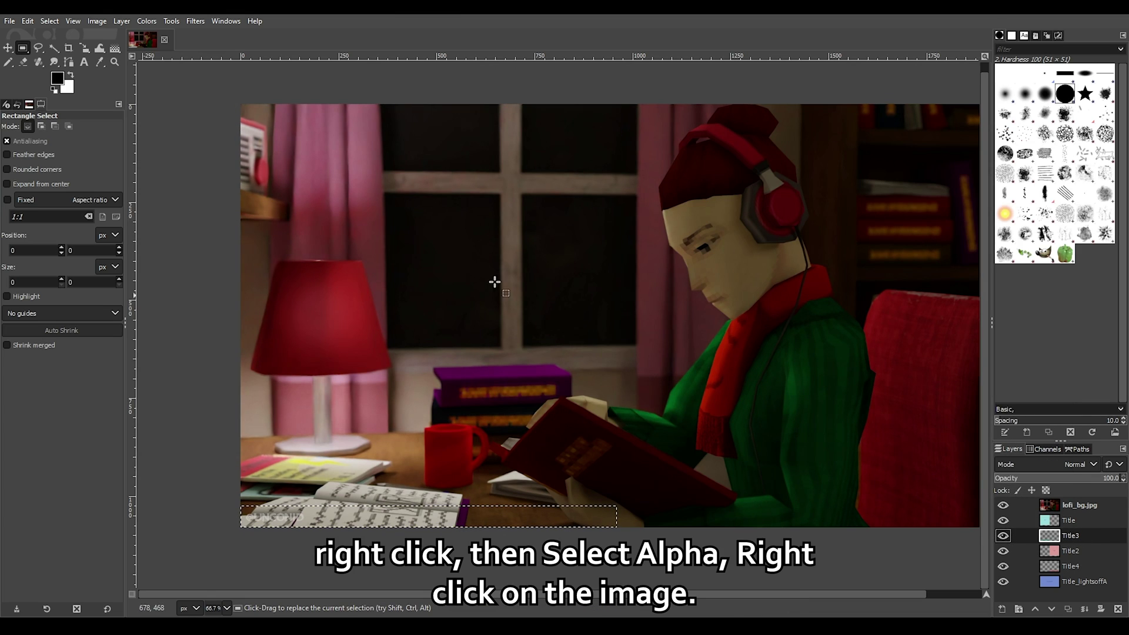
right_click(478, 274)
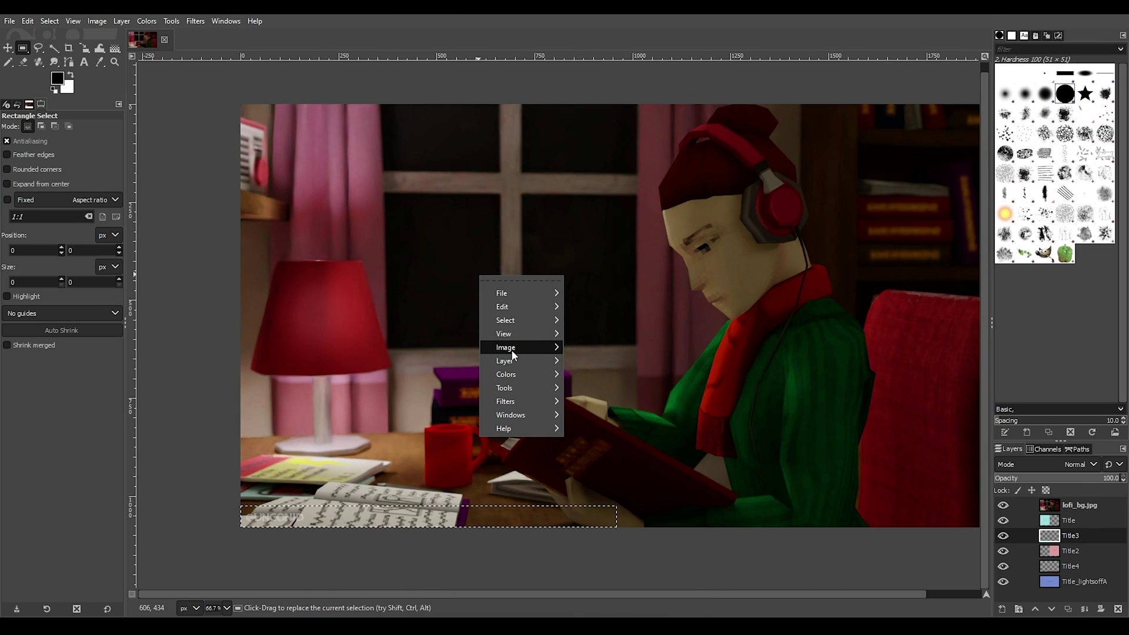
mouse_move(511, 347)
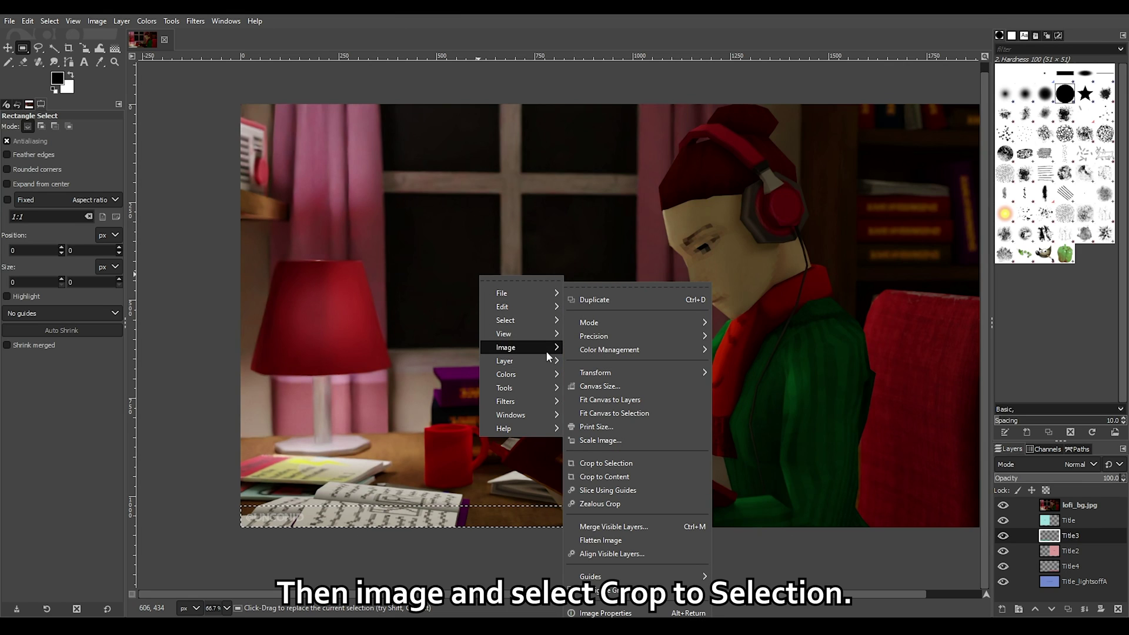
click(623, 462)
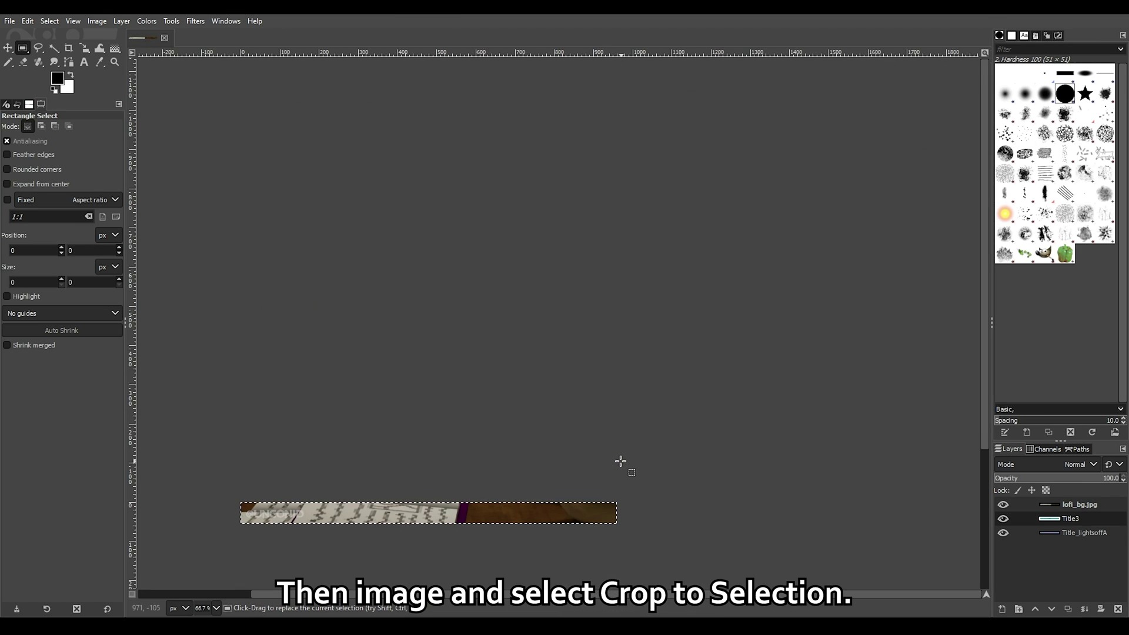
Export the cropped strip over Title3.png in the ui folder, replacing the existing file.
click(12, 22)
click(55, 204)
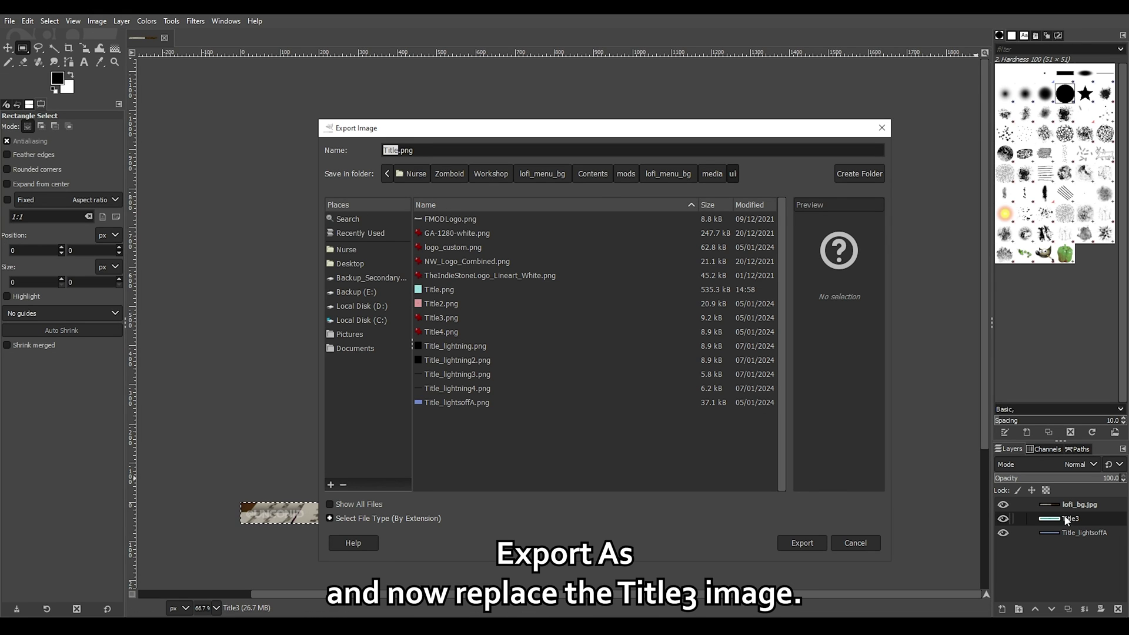
click(440, 320)
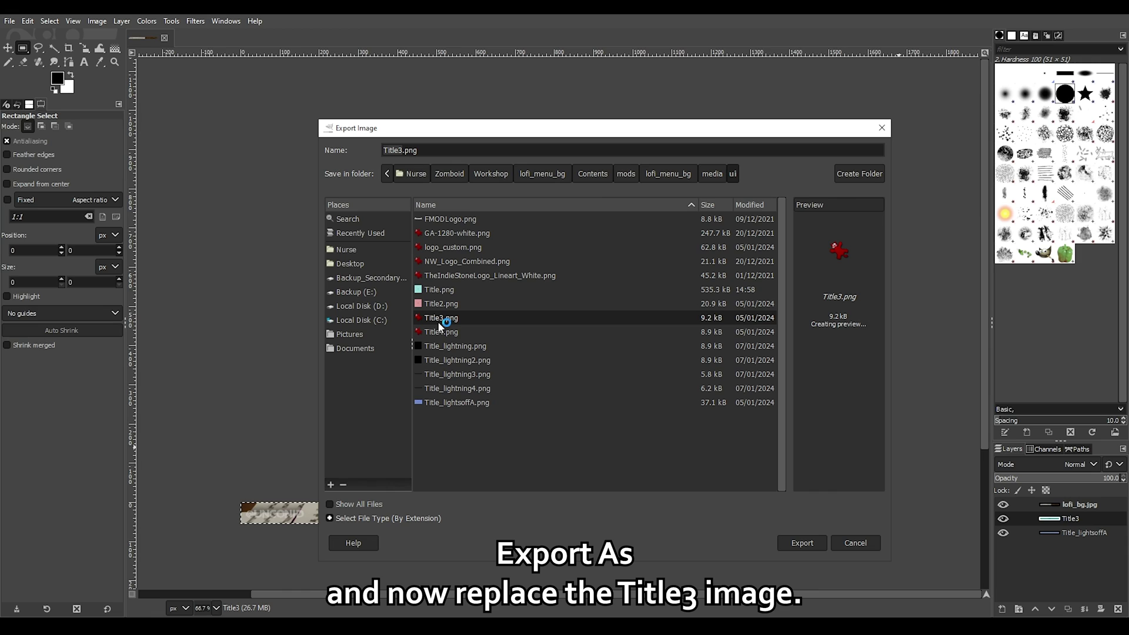
click(793, 542)
click(641, 396)
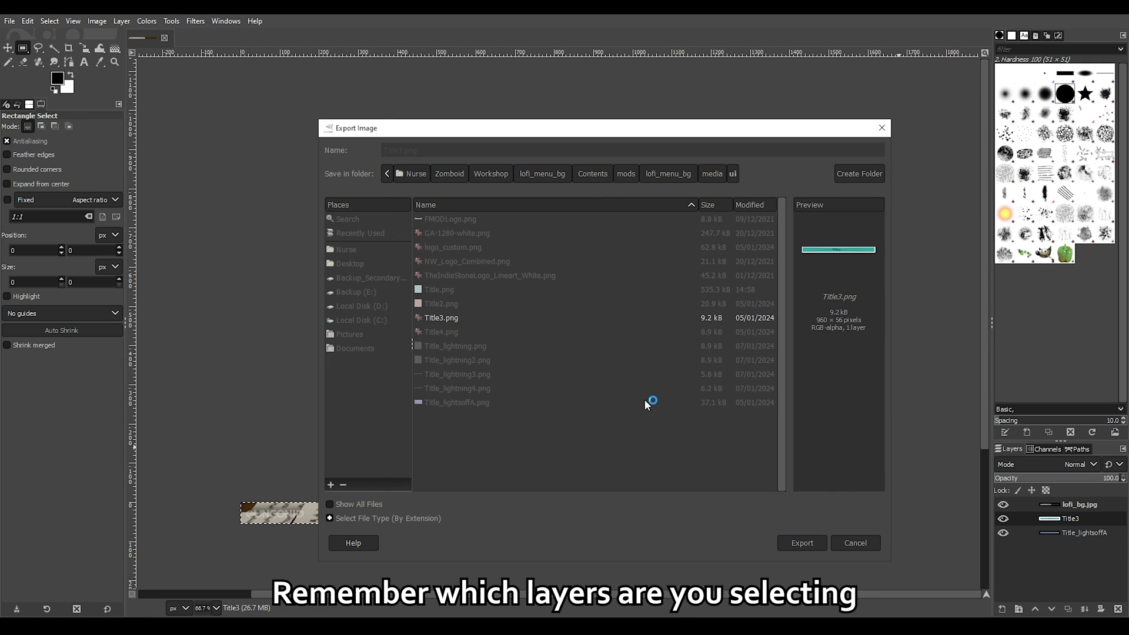
click(584, 447)
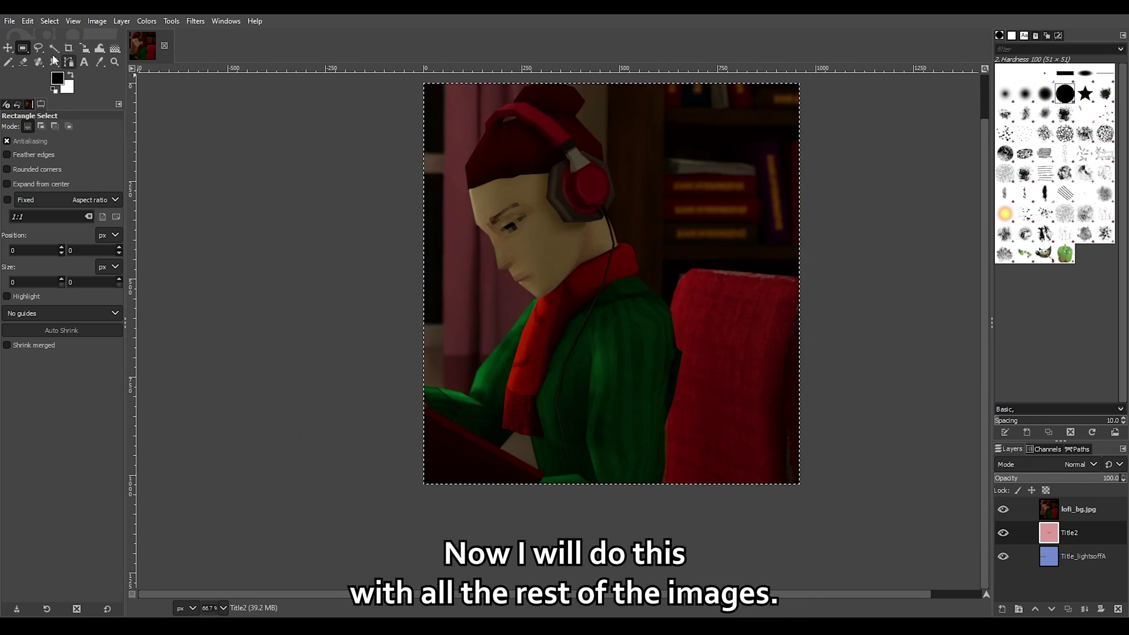
Export the cropped Title4 image, then undo the crop to restore the full image.
key(ctrl+shift+e)
click(822, 548)
click(569, 448)
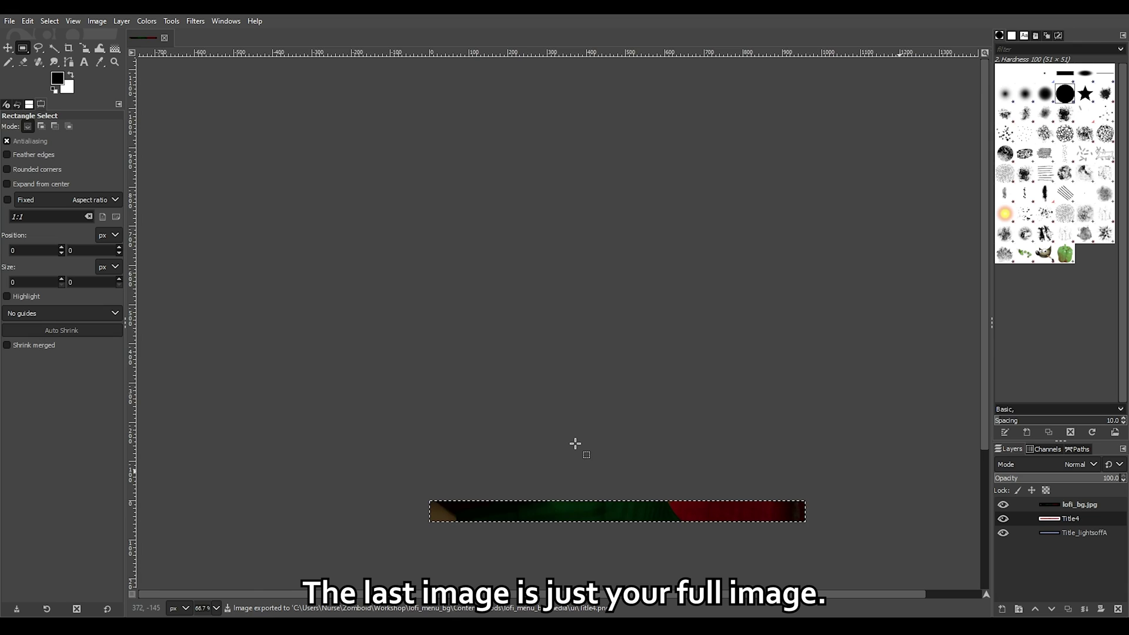
key(ctrl+z)
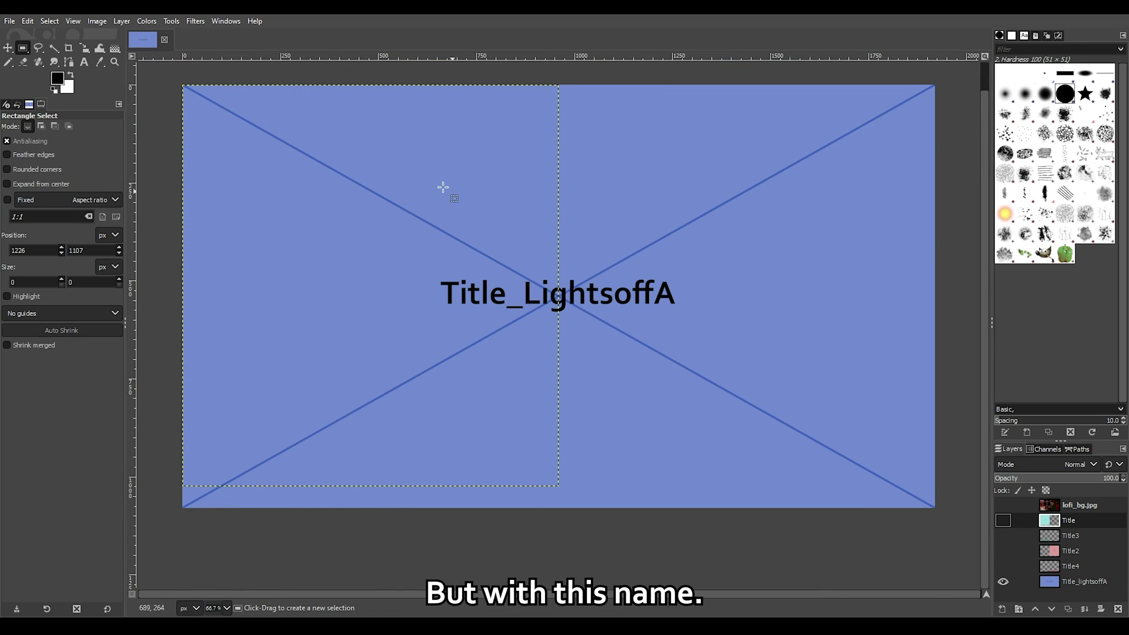
Show the bedroom background layer and export it over Title_lightsoffA.png, replacing the placeholder.
click(1003, 505)
click(10, 21)
click(47, 210)
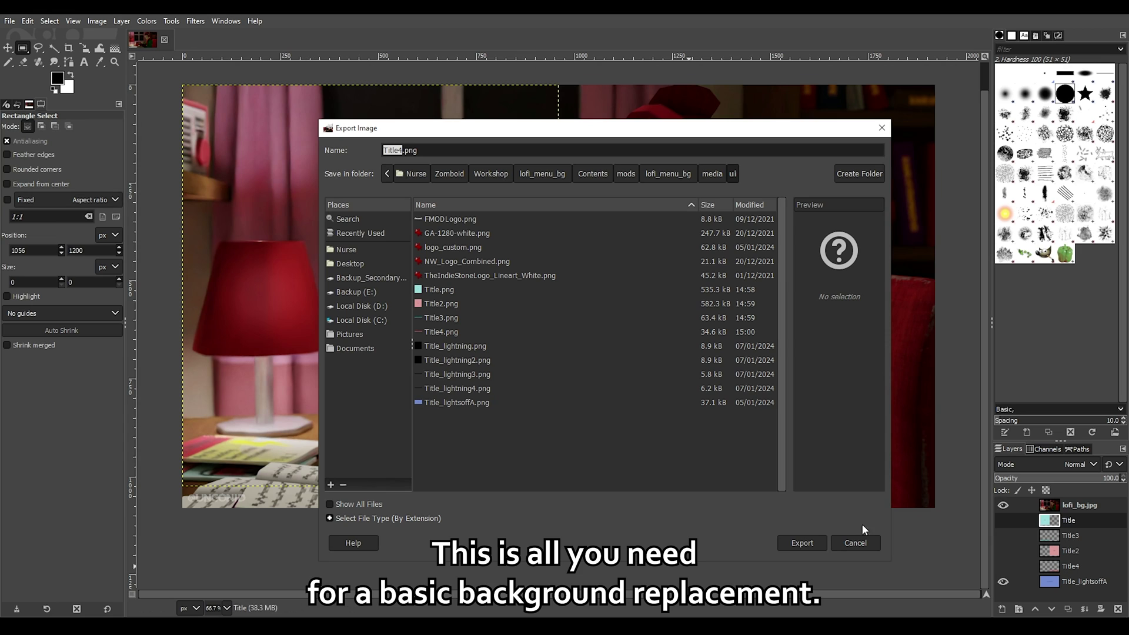
click(450, 402)
click(802, 542)
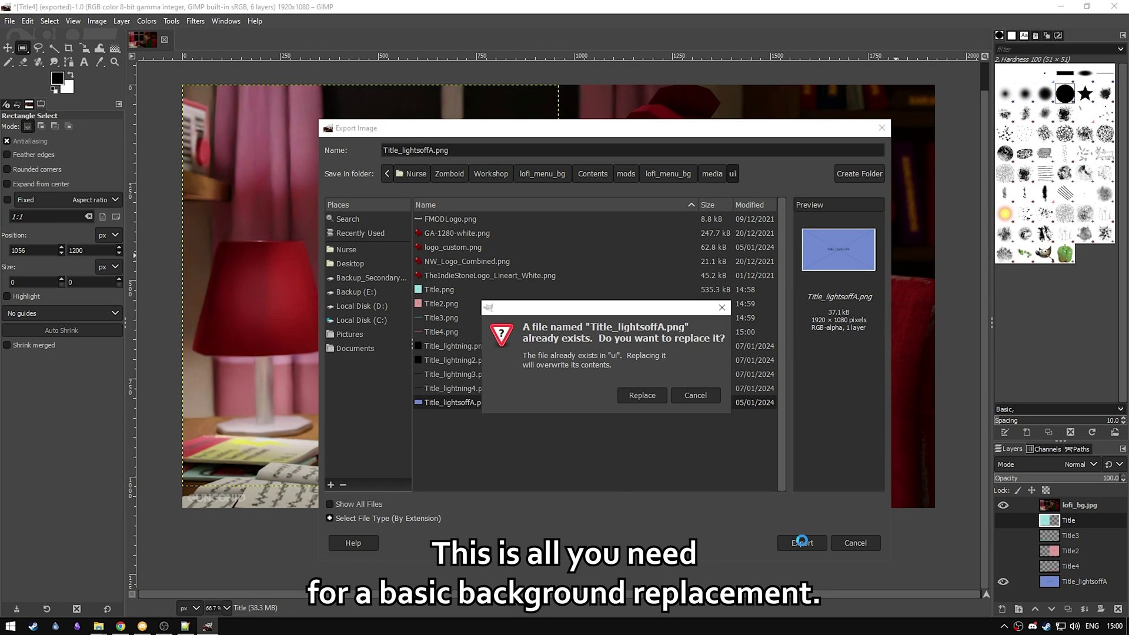
click(657, 395)
click(569, 451)
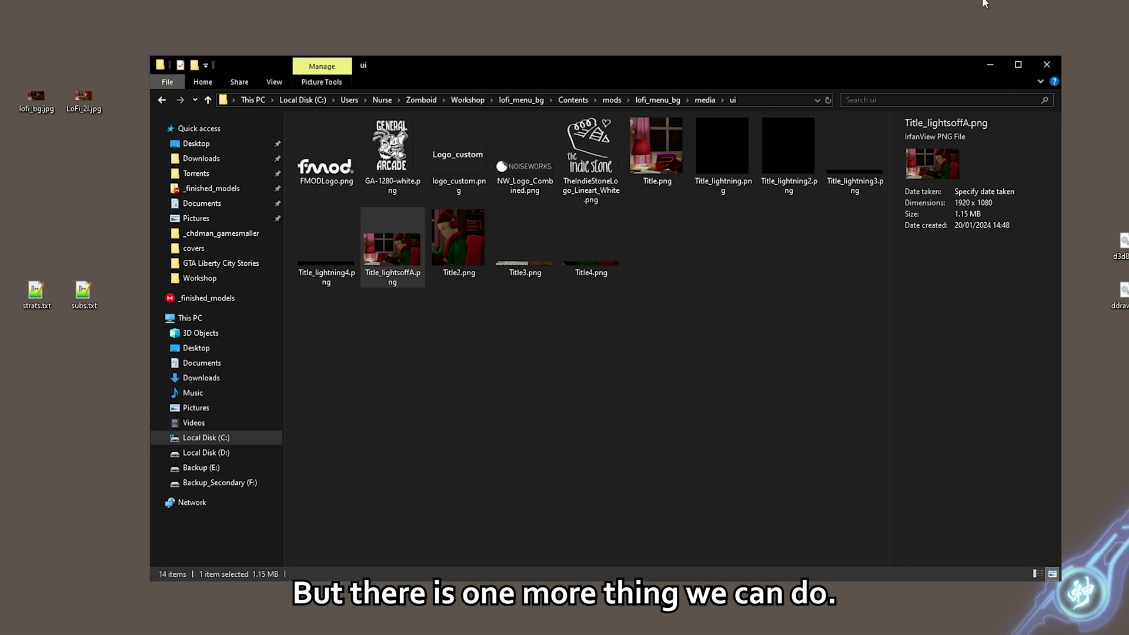
click(759, 320)
click(753, 162)
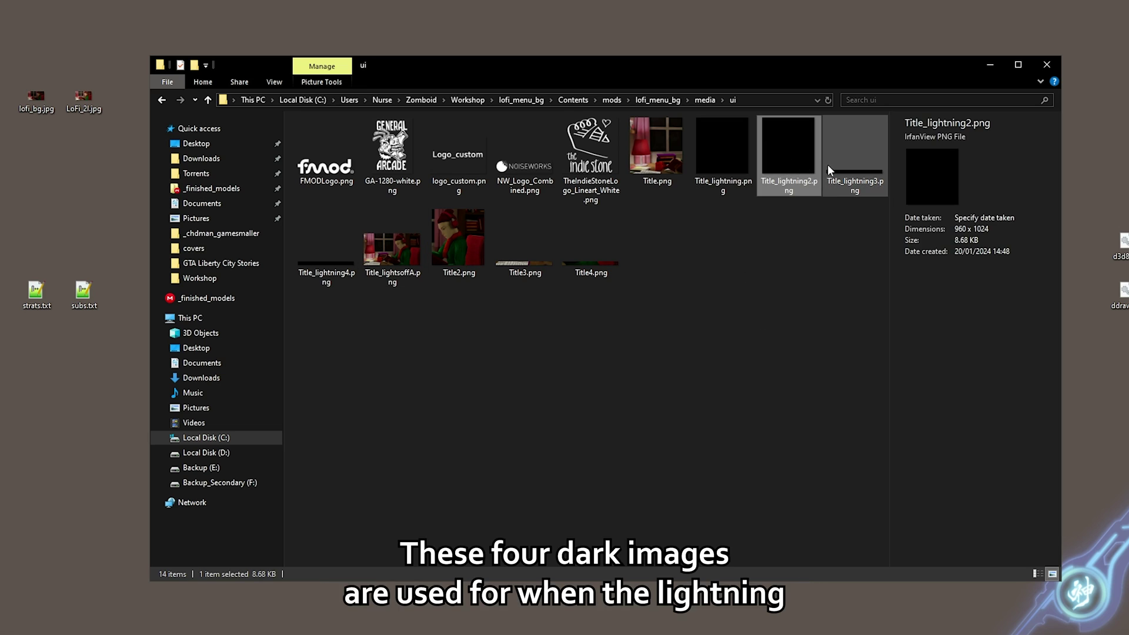
key(shift+Right)
key(shift+Right)
key(shift+Right)
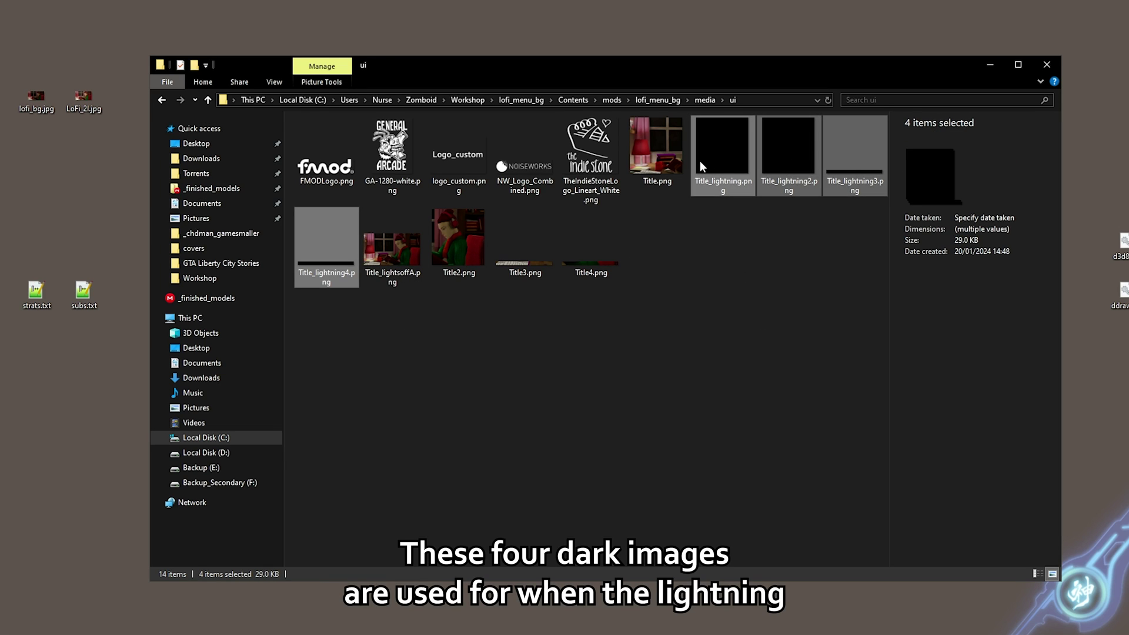
click(713, 337)
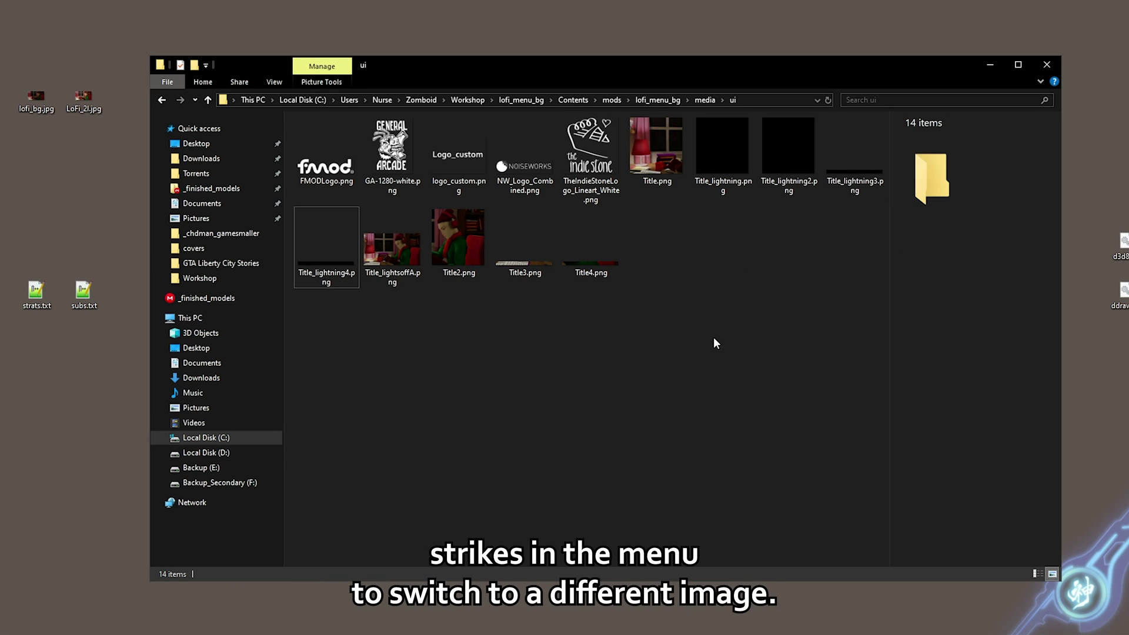
double_click(391, 247)
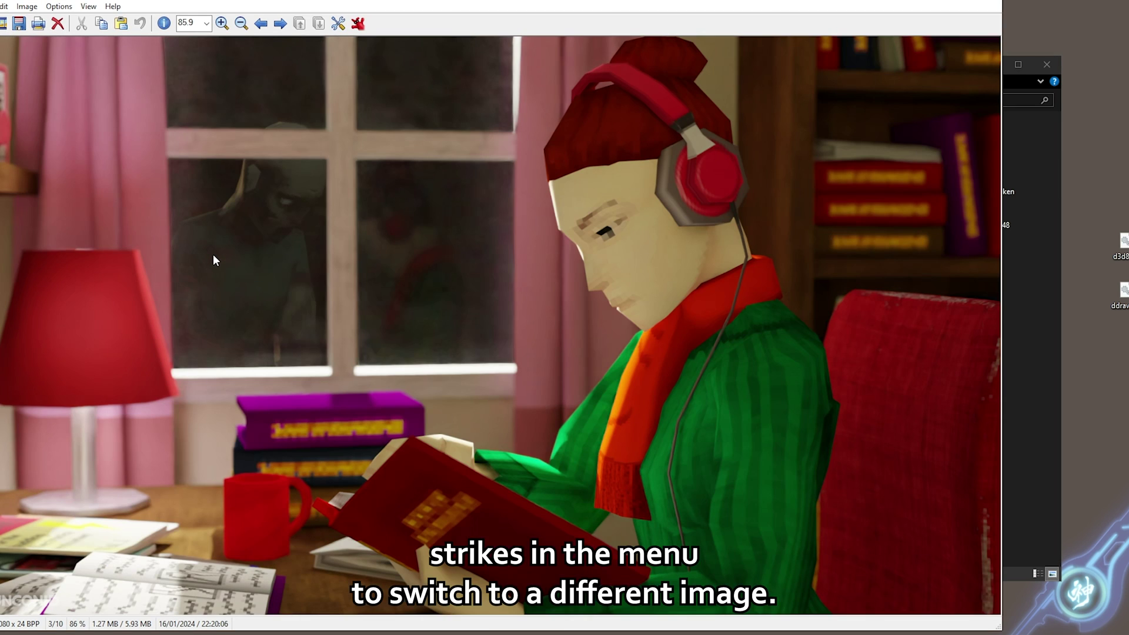
key(Right)
key(Left)
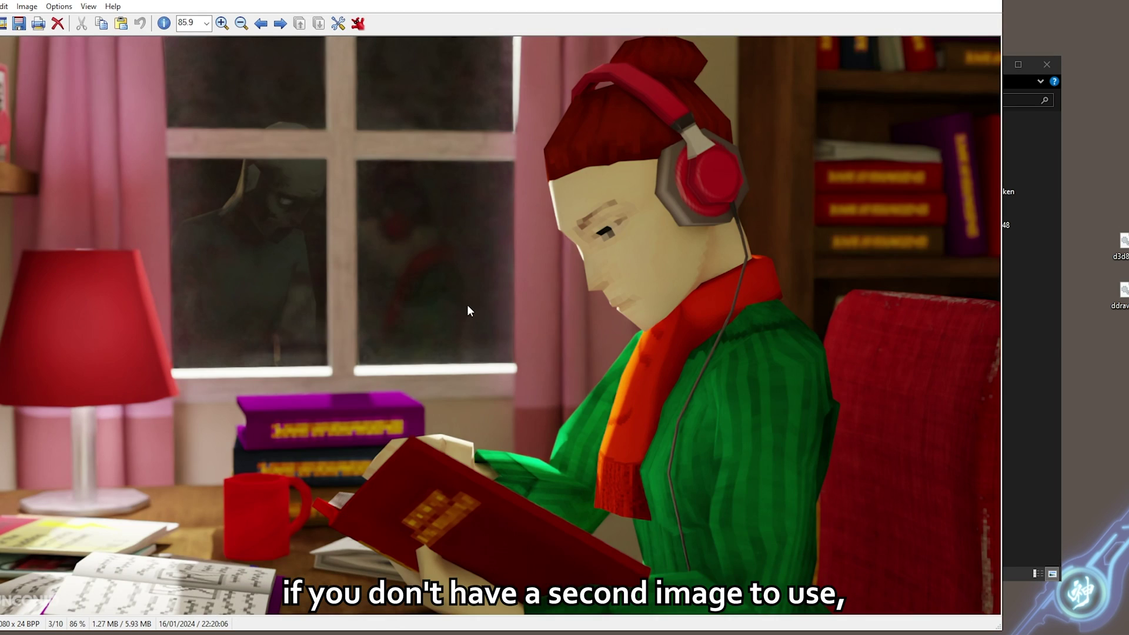
key(Escape)
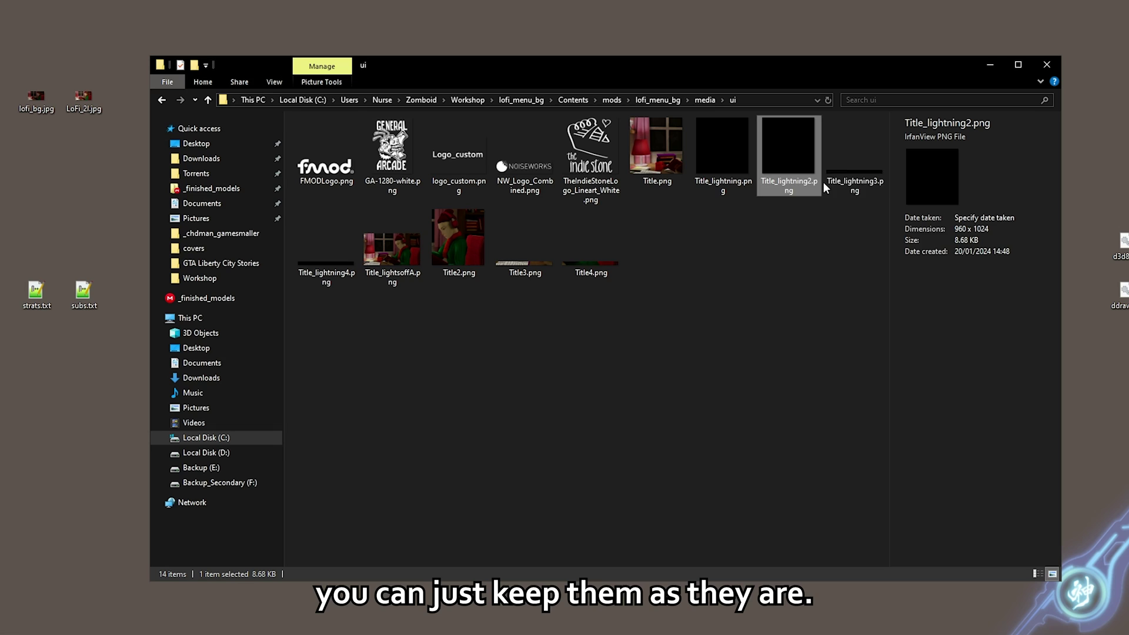
click(823, 182)
key(Right)
click(438, 393)
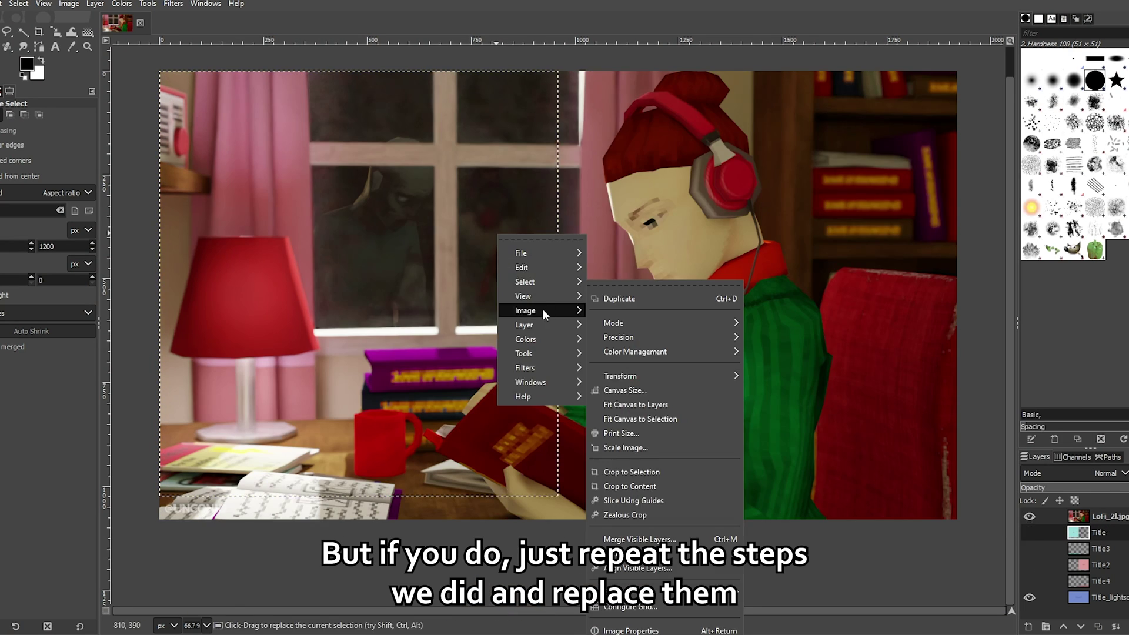
Export the darkened bedroom image, then start overwriting Title_lightning.png with the next one.
key(ctrl+shift+e)
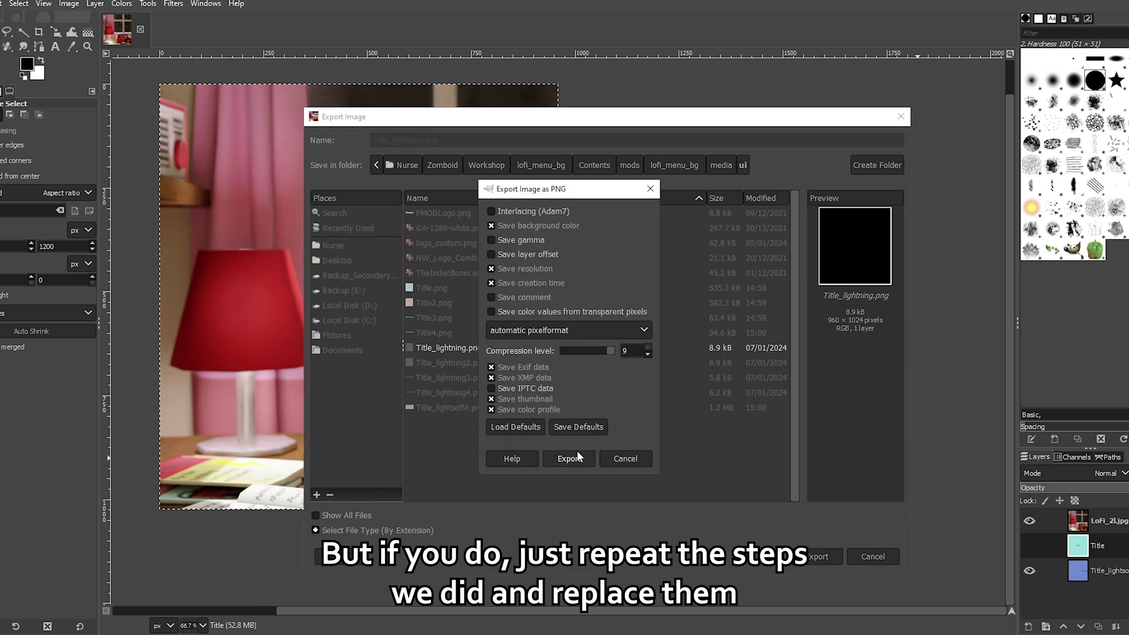
click(427, 318)
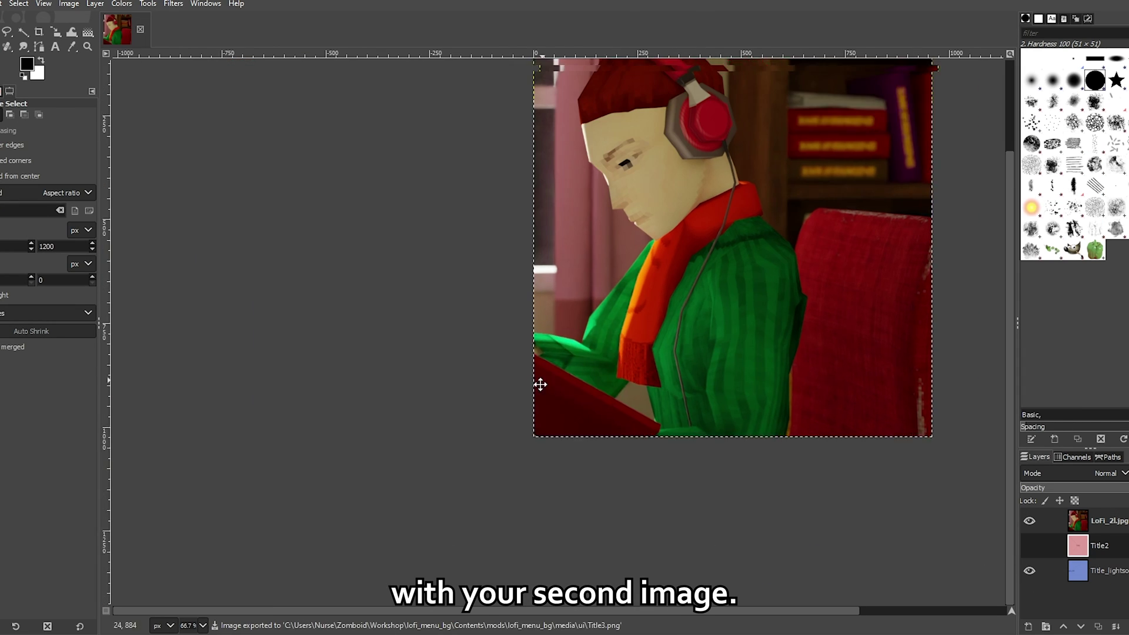
key(ctrl+shift+e)
click(448, 348)
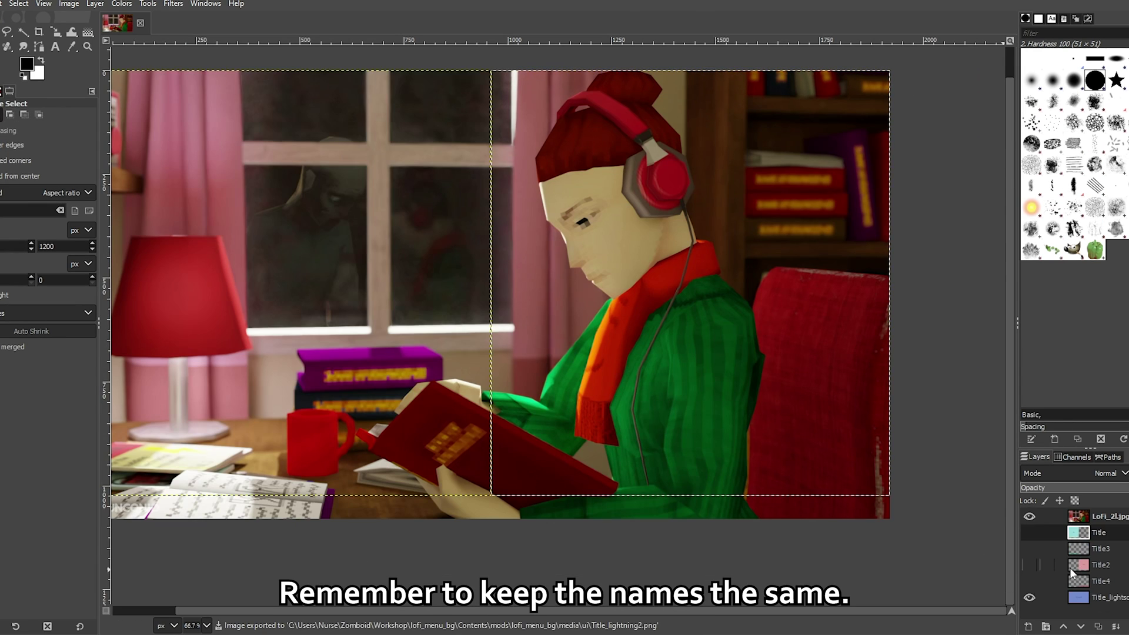
right_click(411, 290)
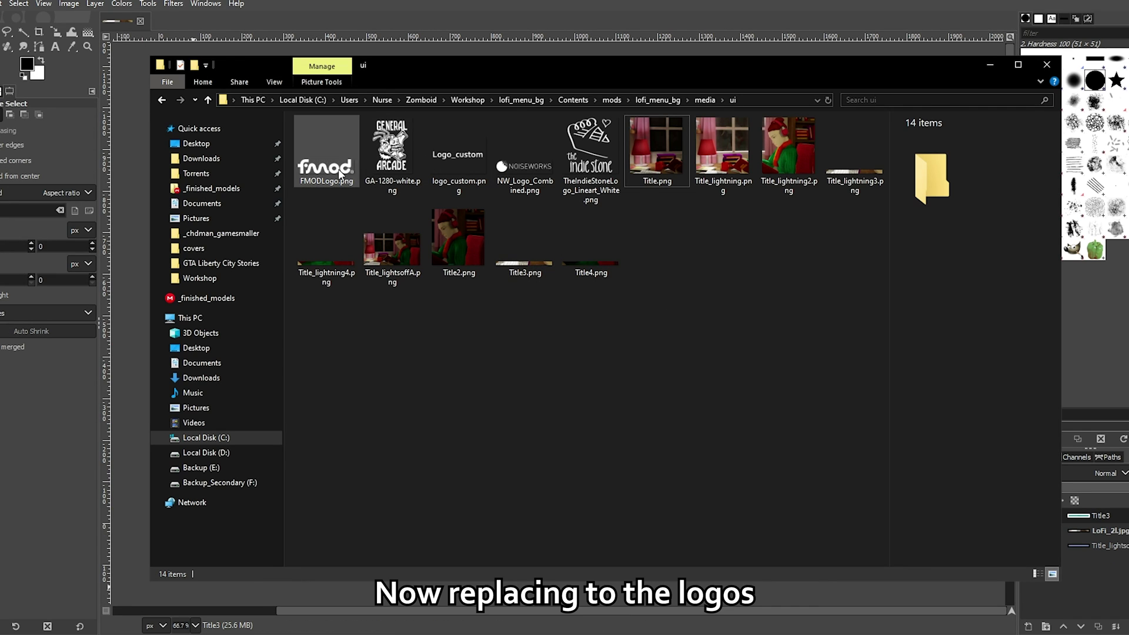
Delete FMODLogo, GA-1280-white, NW_Logo_Combined and TheIndieStoneLogo_Lineart_White to the Recycle Bin.
click(374, 172)
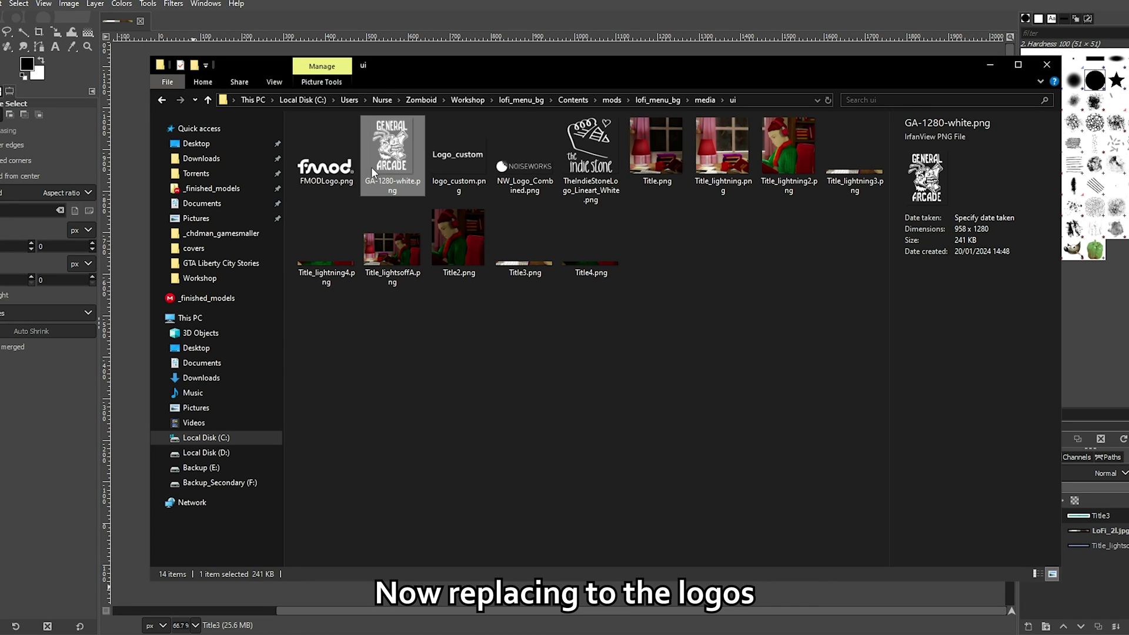
click(609, 173)
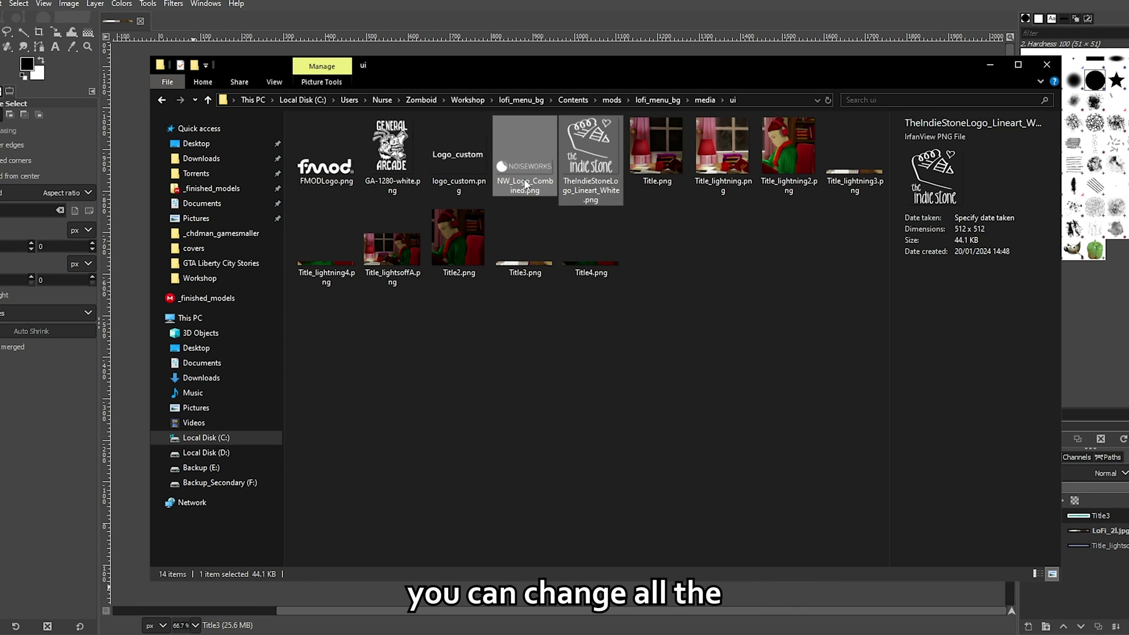
ctrl+click(529, 177)
ctrl+click(391, 164)
ctrl+click(327, 175)
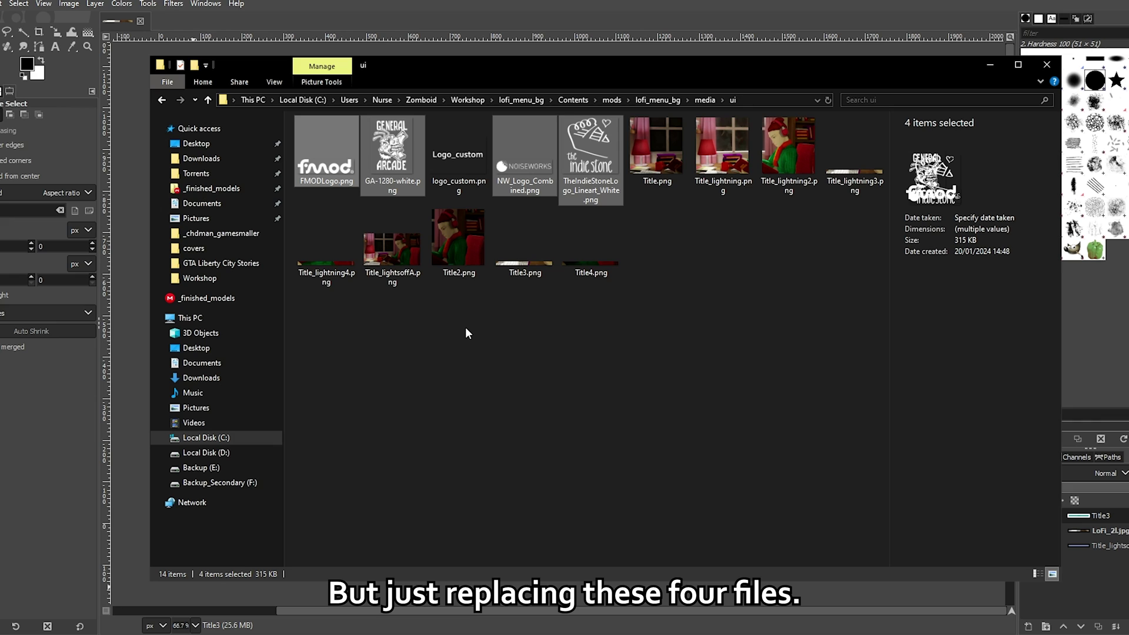
click(524, 165)
ctrl+click(393, 166)
ctrl+click(327, 174)
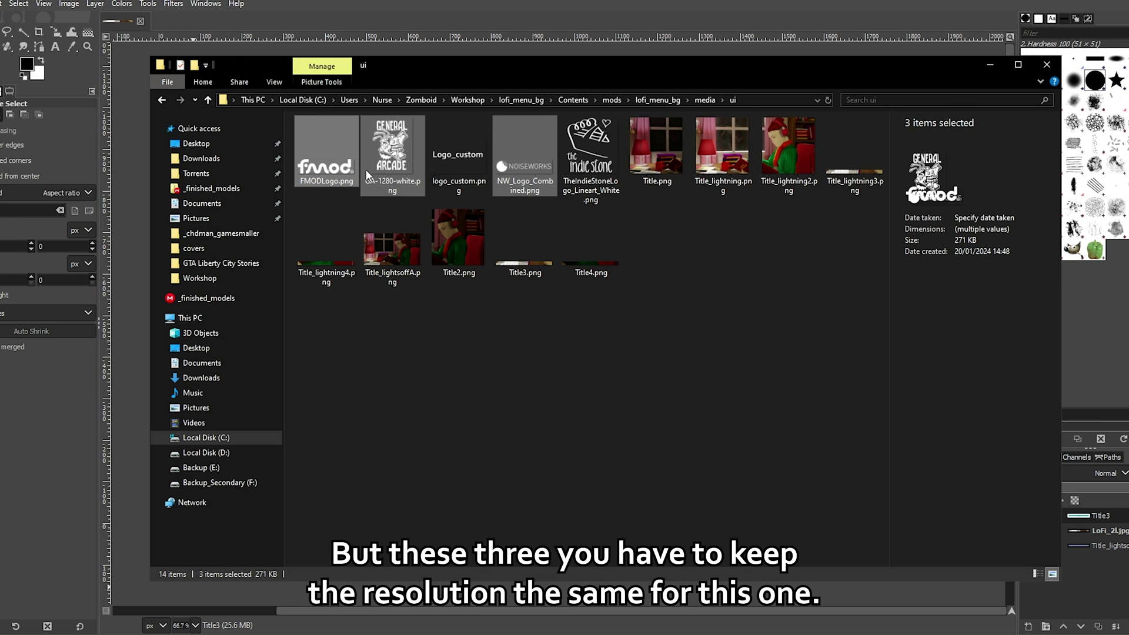
click(608, 164)
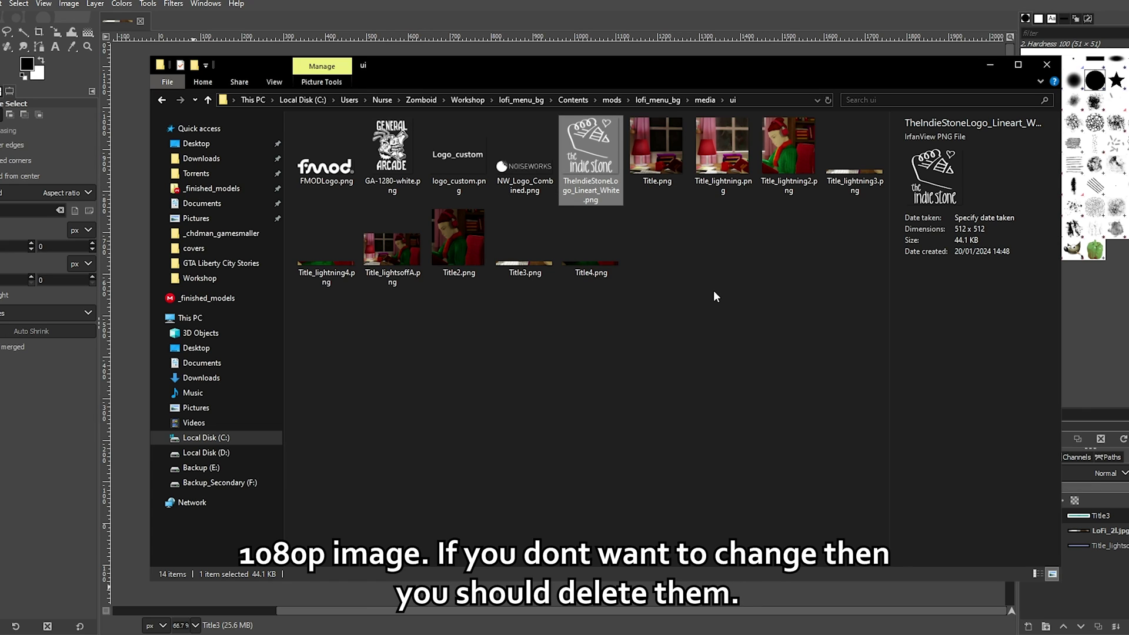
key(Delete)
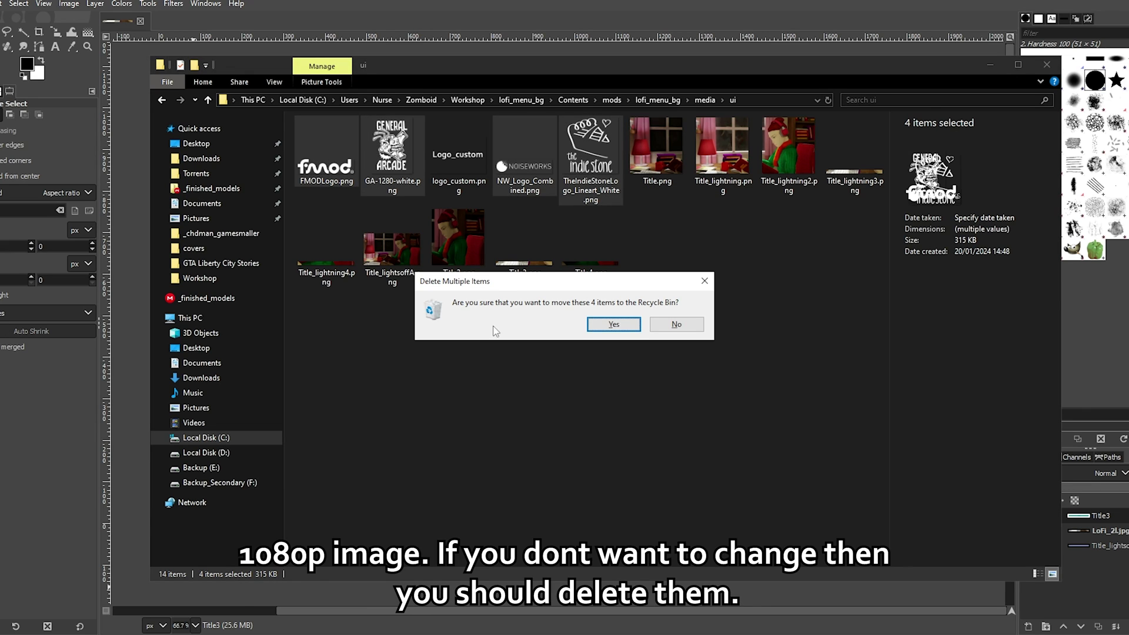
click(613, 324)
click(344, 142)
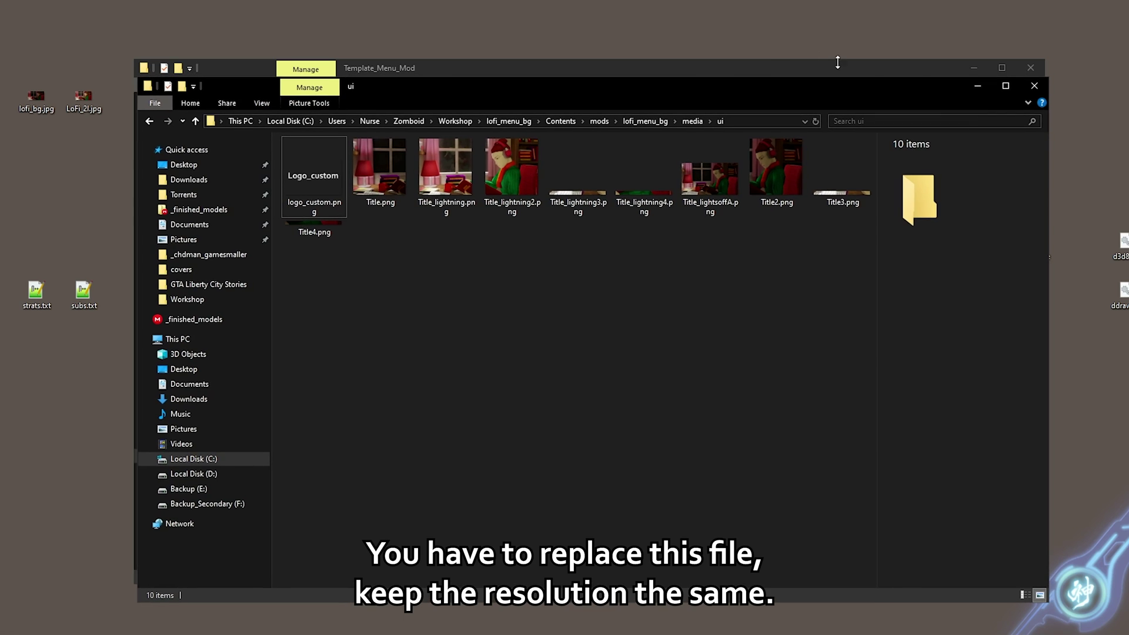
Copy logo_custom.png from Css_bg_Menu's ui folder and paste it here, replacing the existing file.
click(978, 67)
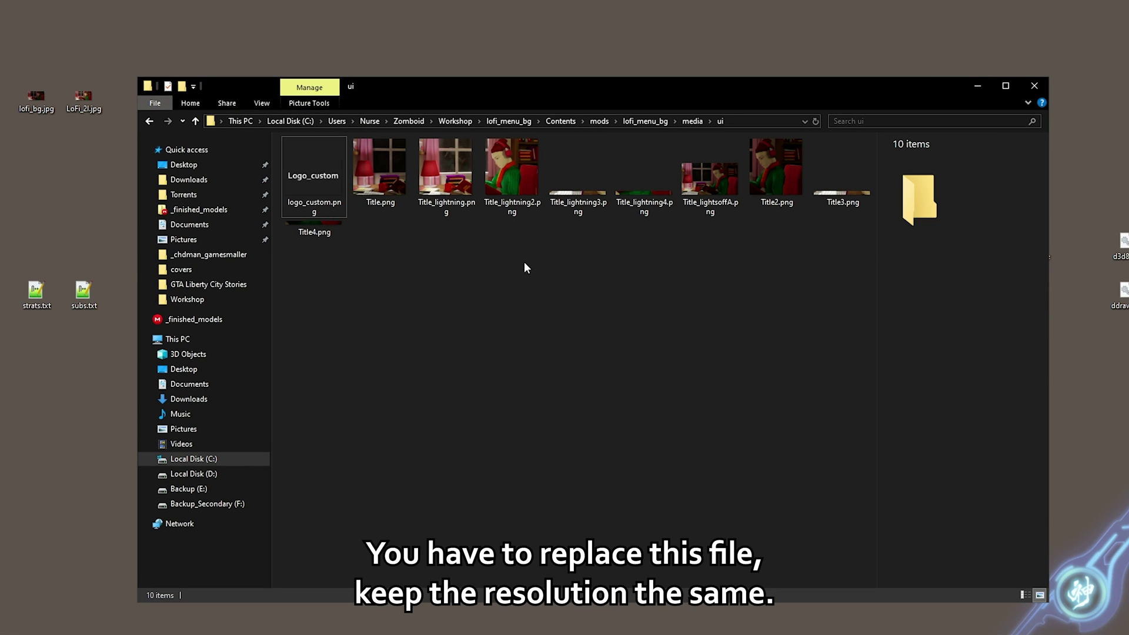
click(316, 206)
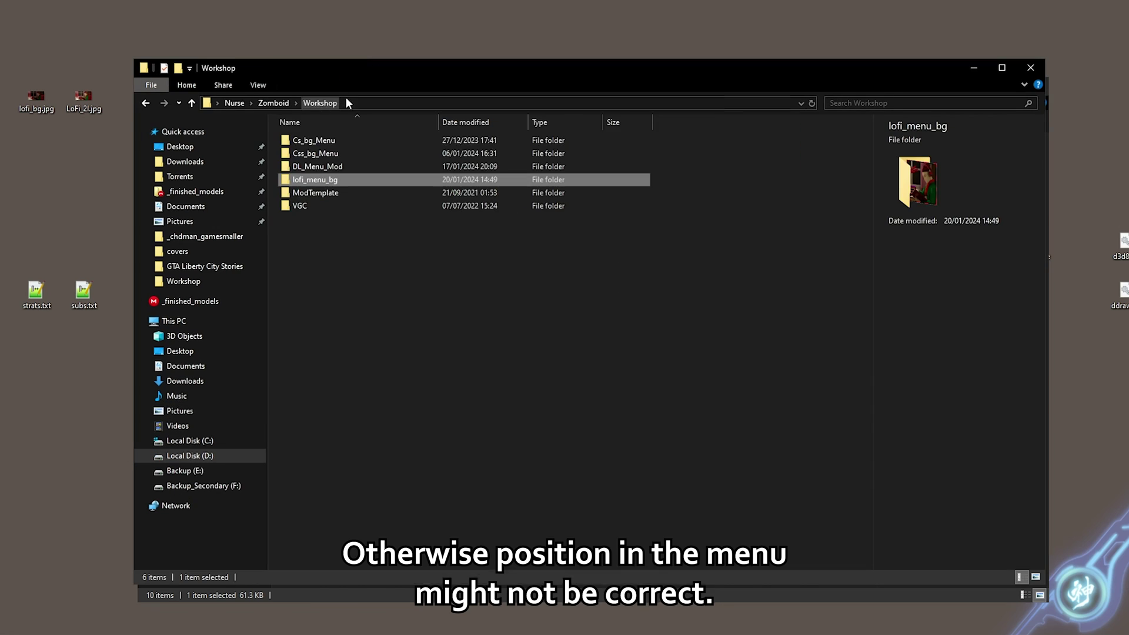
click(337, 150)
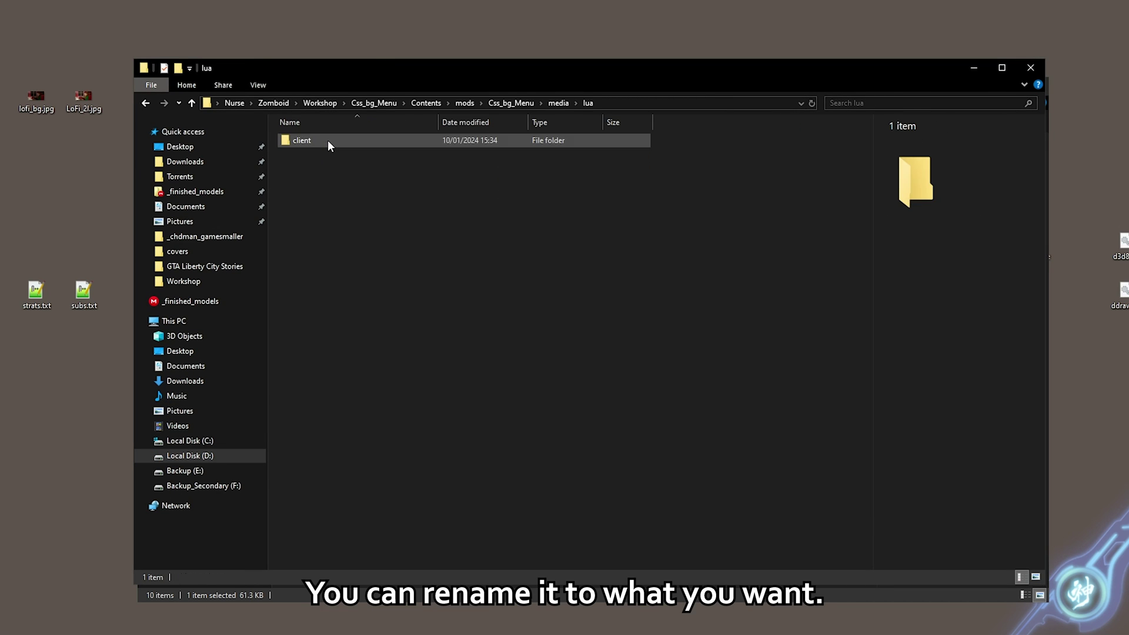
double_click(327, 141)
click(315, 171)
key(ctrl+c)
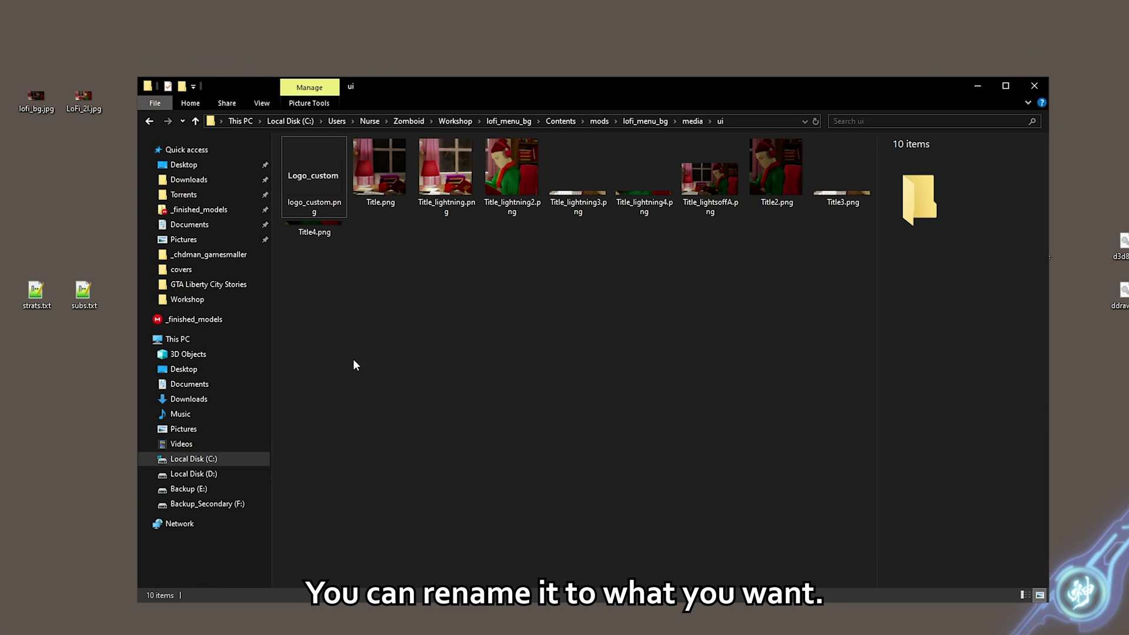
key(ctrl+v)
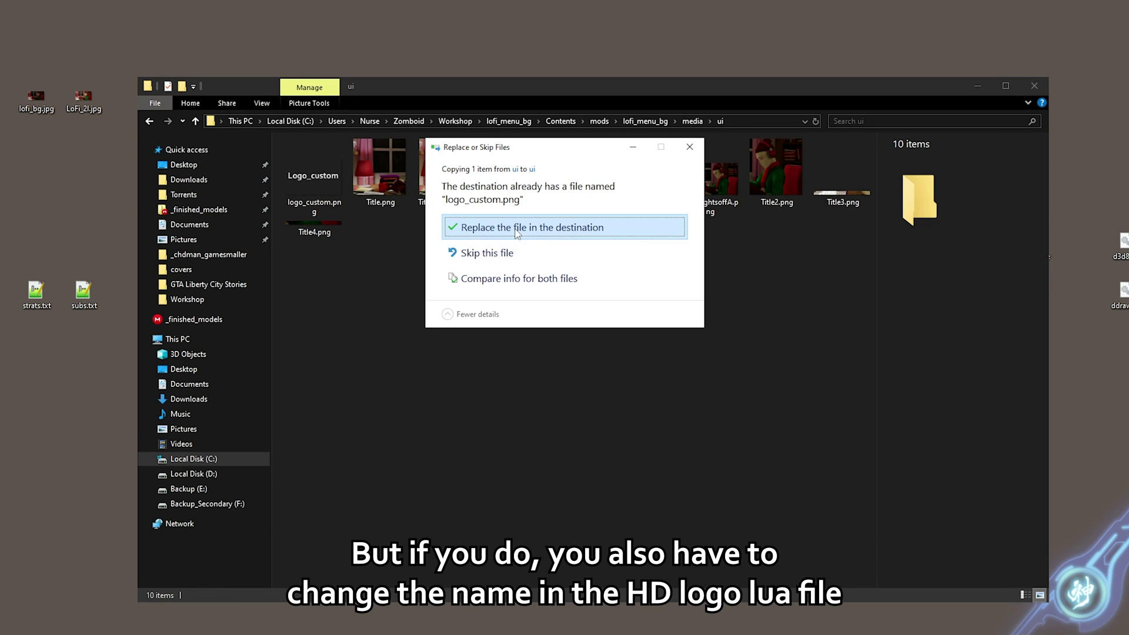
click(516, 233)
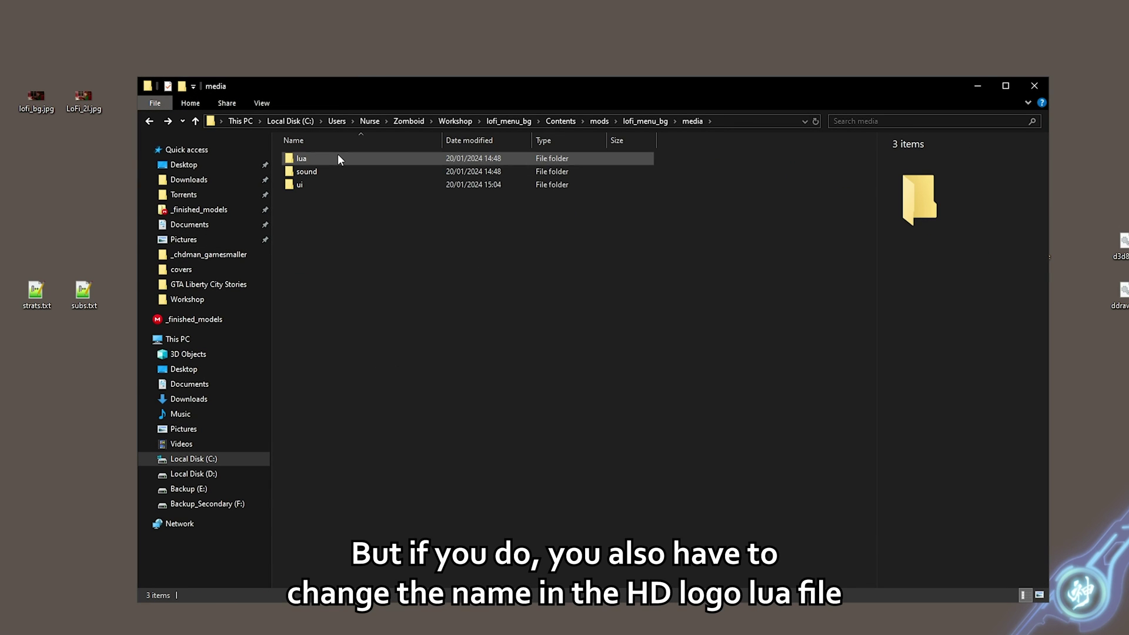
Open lua\client\hdlogo.lua in Notepad++ and select logo_custom in its logo path on line 3.
double_click(338, 153)
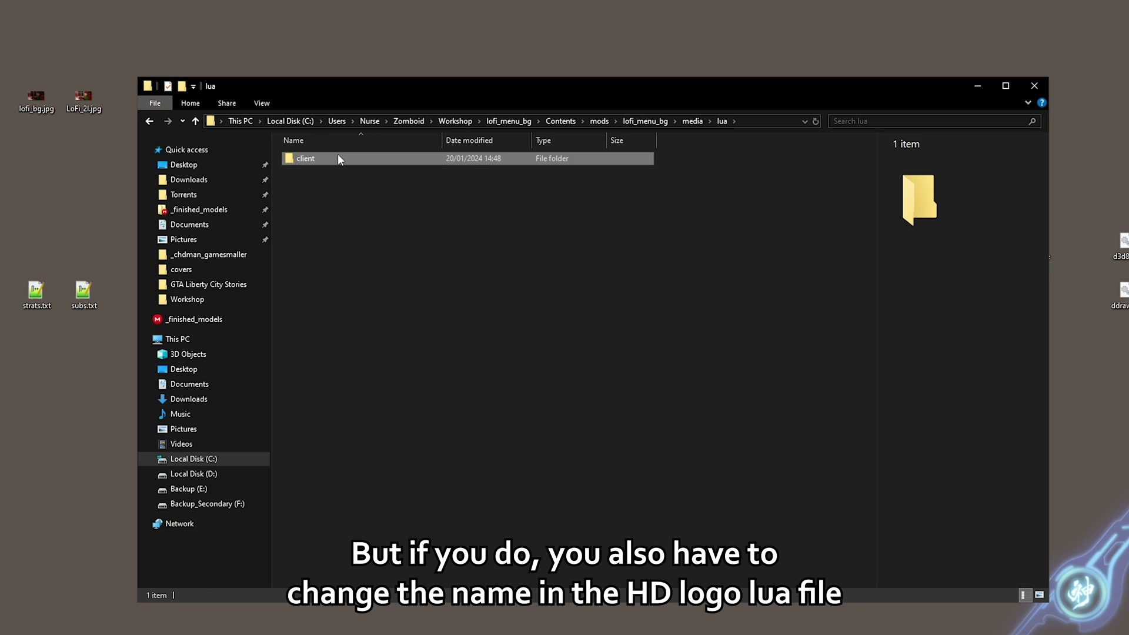
double_click(337, 154)
right_click(320, 157)
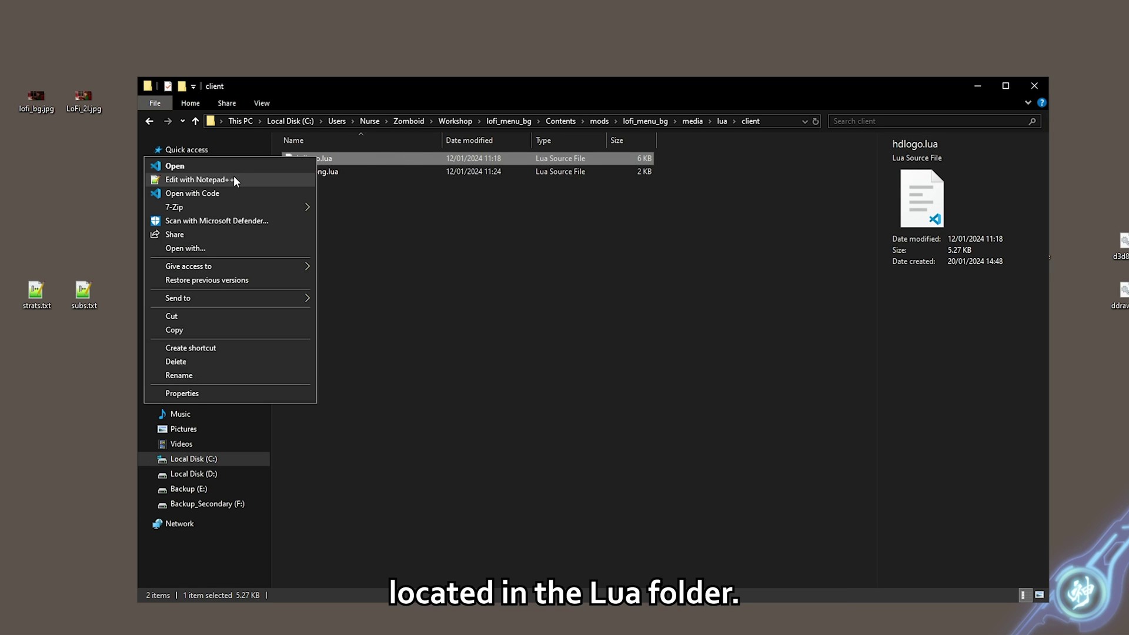
click(234, 176)
drag(599, 244, 243, 55)
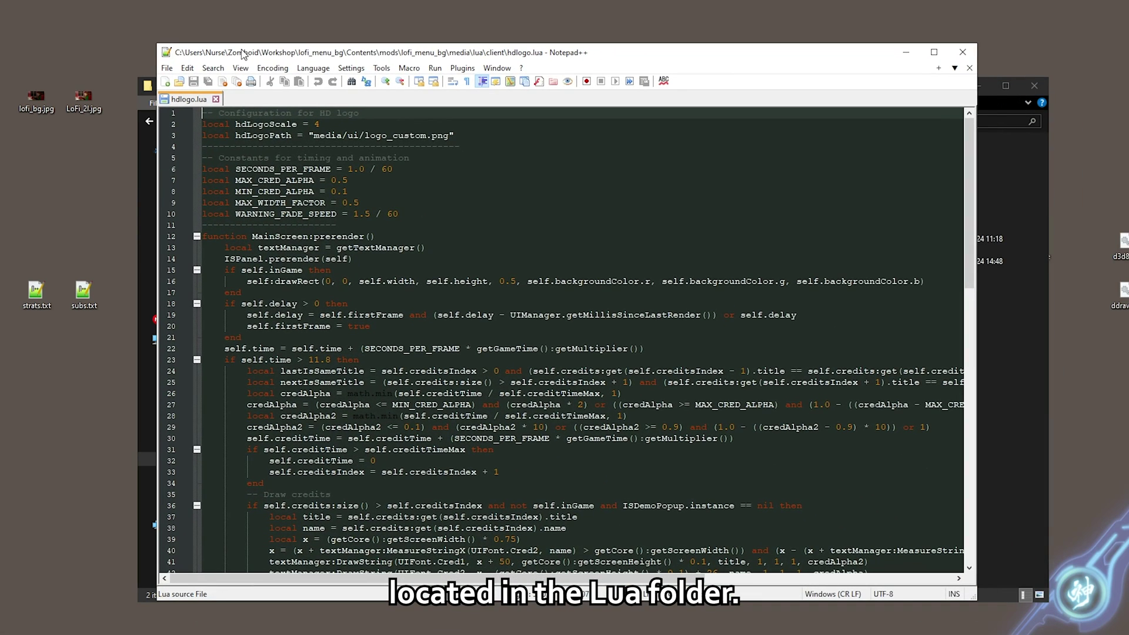
drag(364, 135, 429, 136)
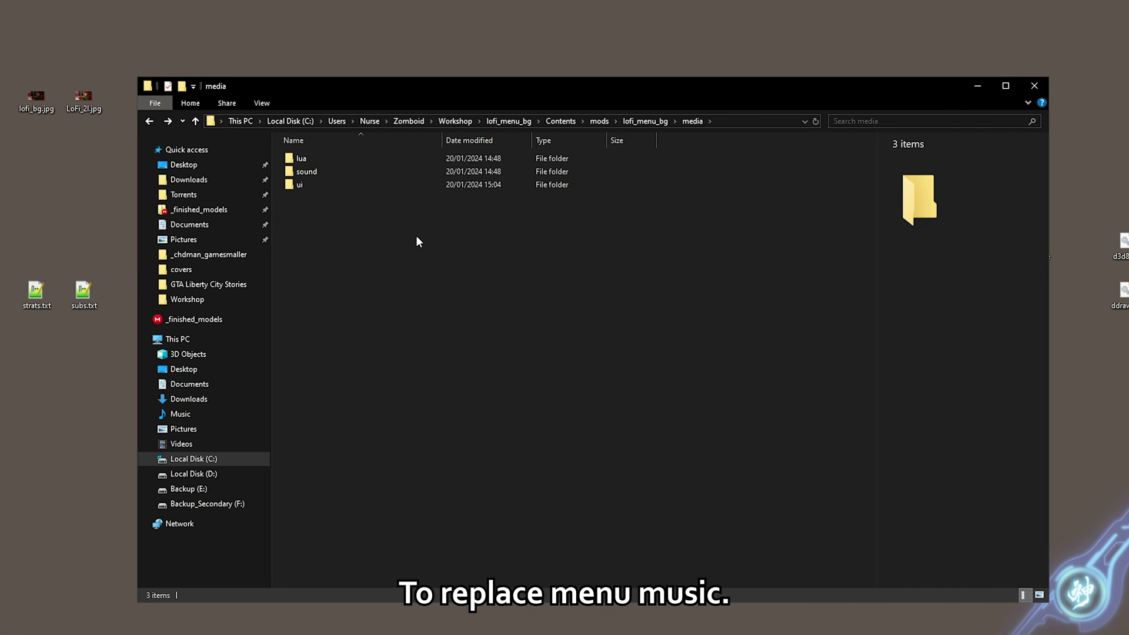
Check NewSong_1.ogg in the sound folder, then go back up to the media folder.
double_click(334, 171)
click(385, 161)
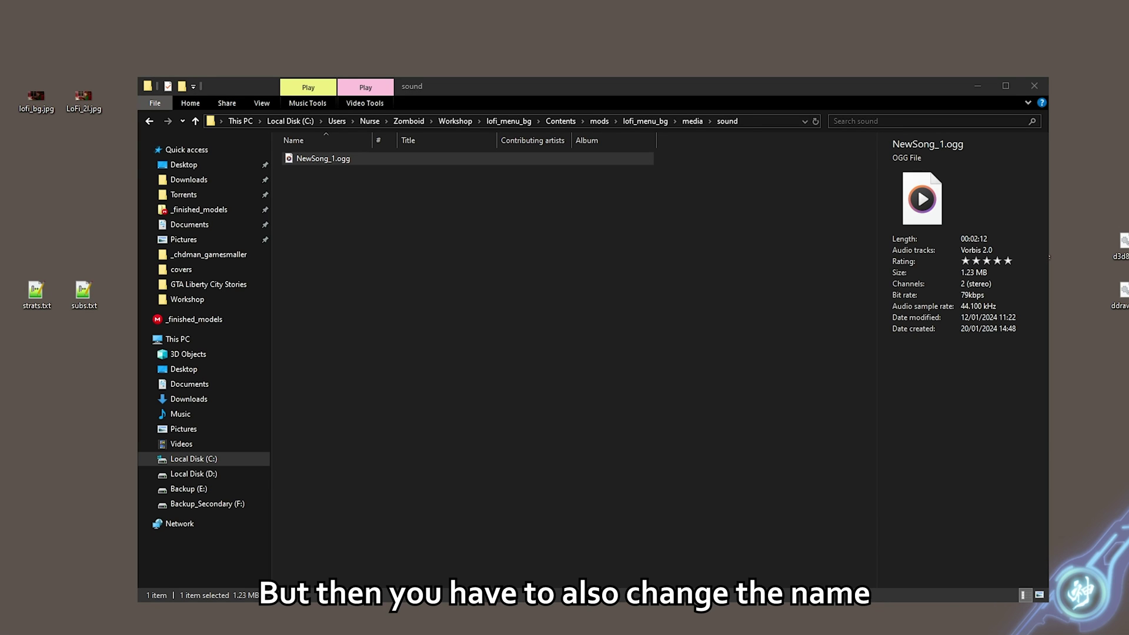
key(alt+Up)
Open lua\client\newsong.lua in Notepad++ and select the NewSong_1 track name on line 6.
double_click(337, 153)
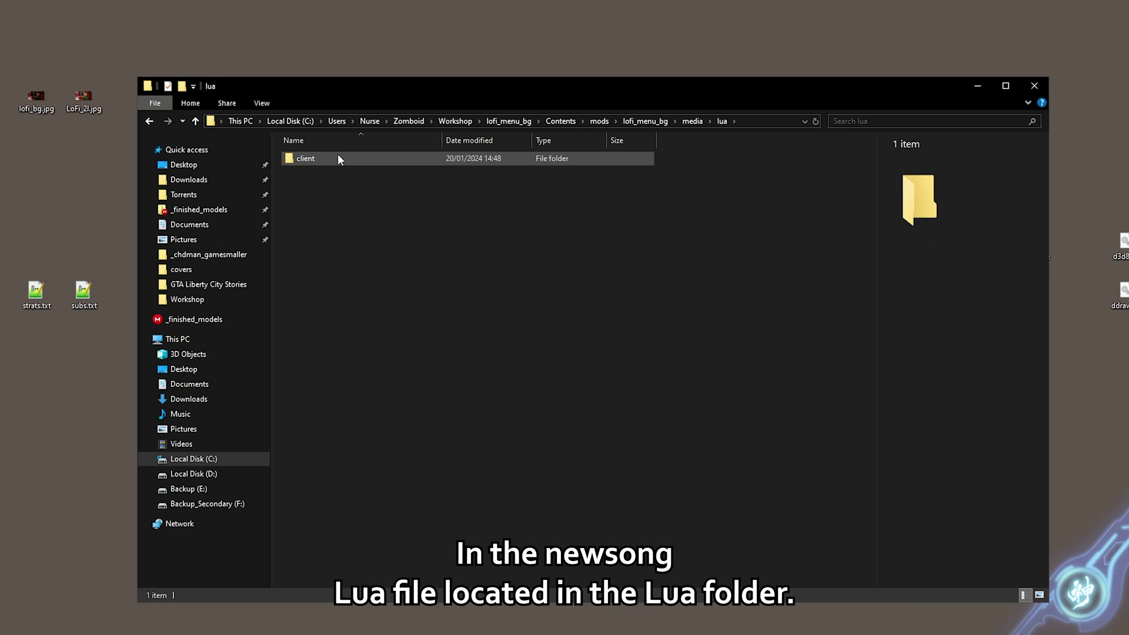
double_click(338, 156)
click(334, 173)
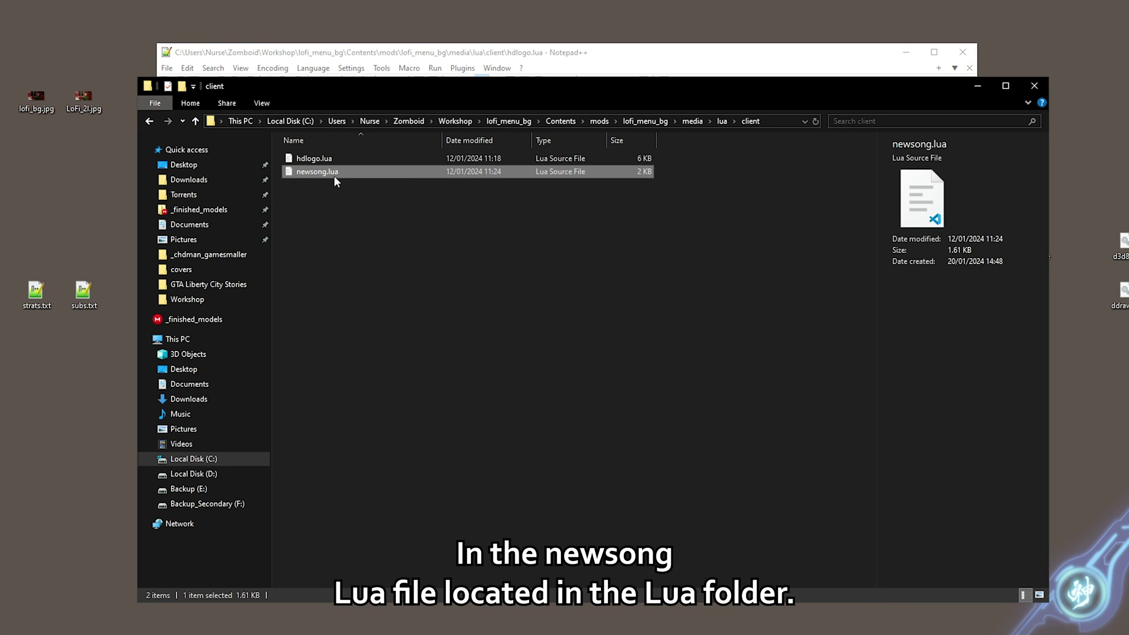
right_click(316, 175)
click(216, 195)
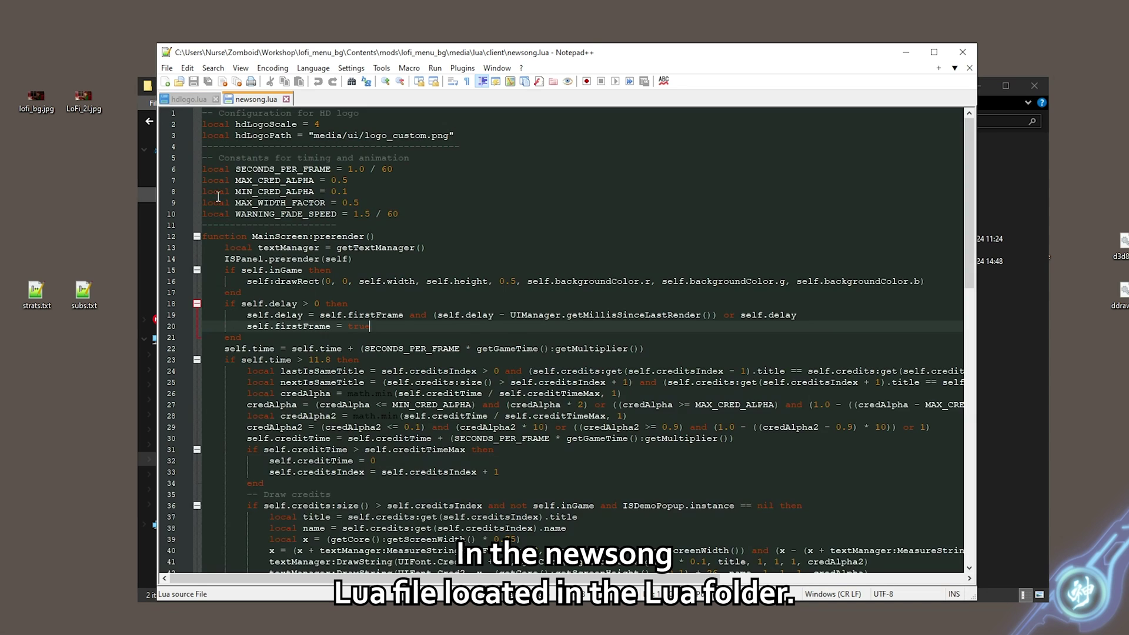
drag(275, 170, 327, 174)
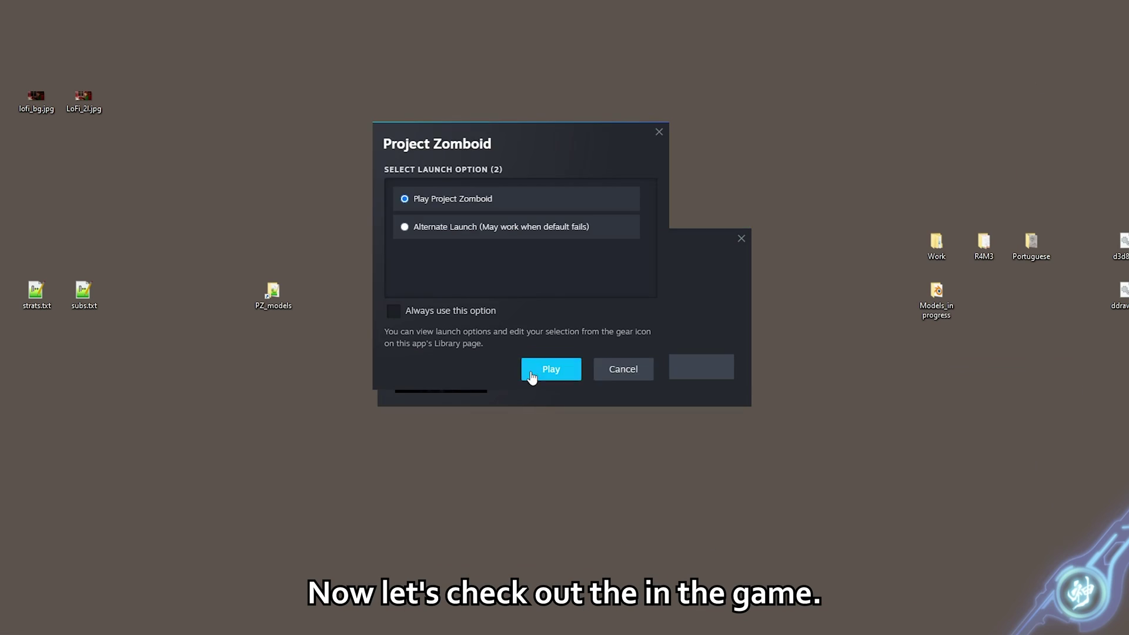
Launch Project Zomboid, open MODS and select LoFi Main Menu Background to view its poster.
click(544, 373)
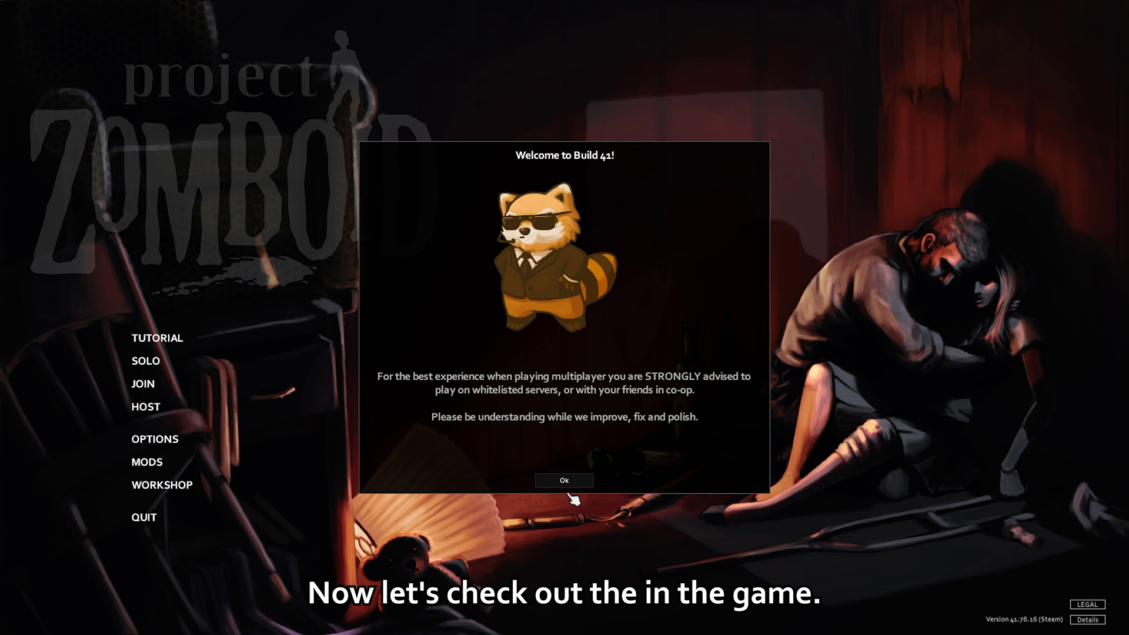
click(566, 484)
click(147, 461)
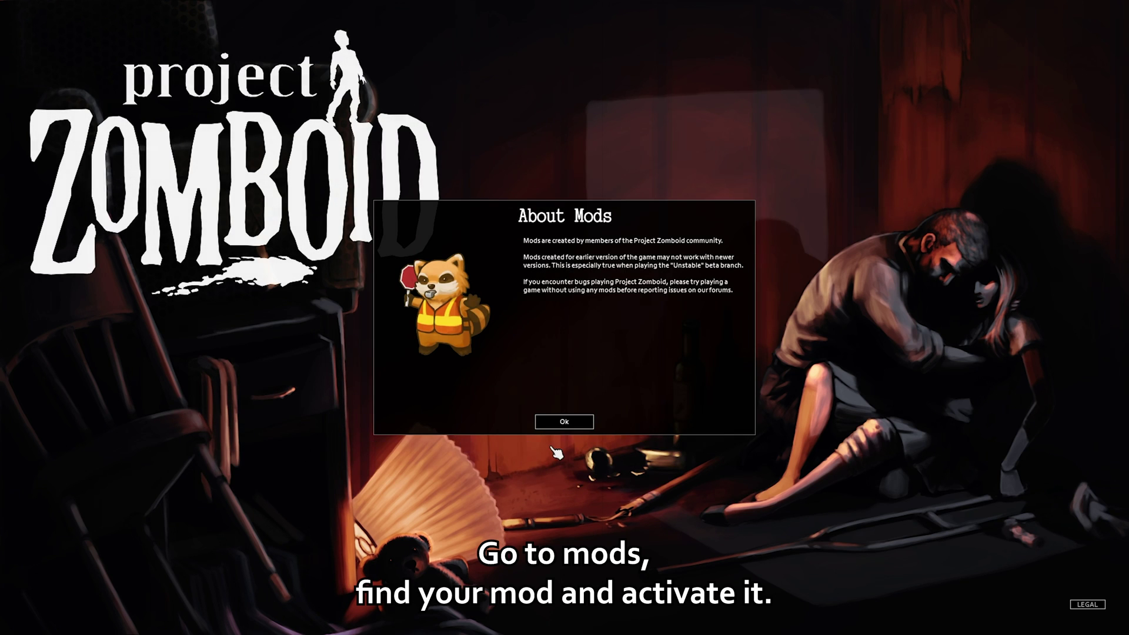
click(564, 422)
scroll(353, 294, down, 15)
click(182, 338)
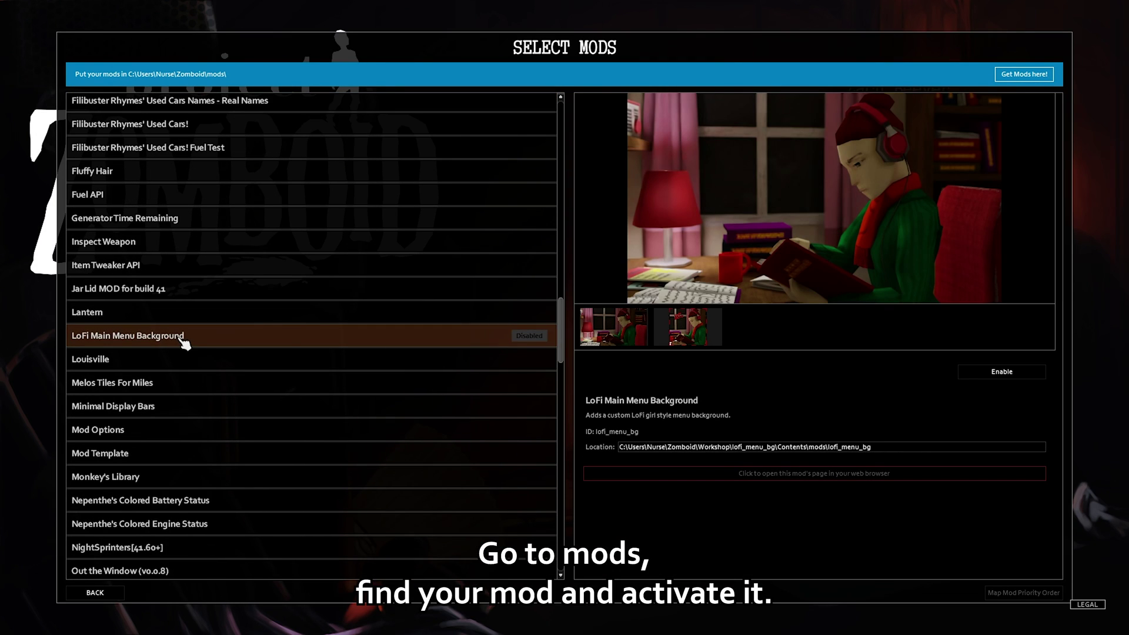
click(616, 332)
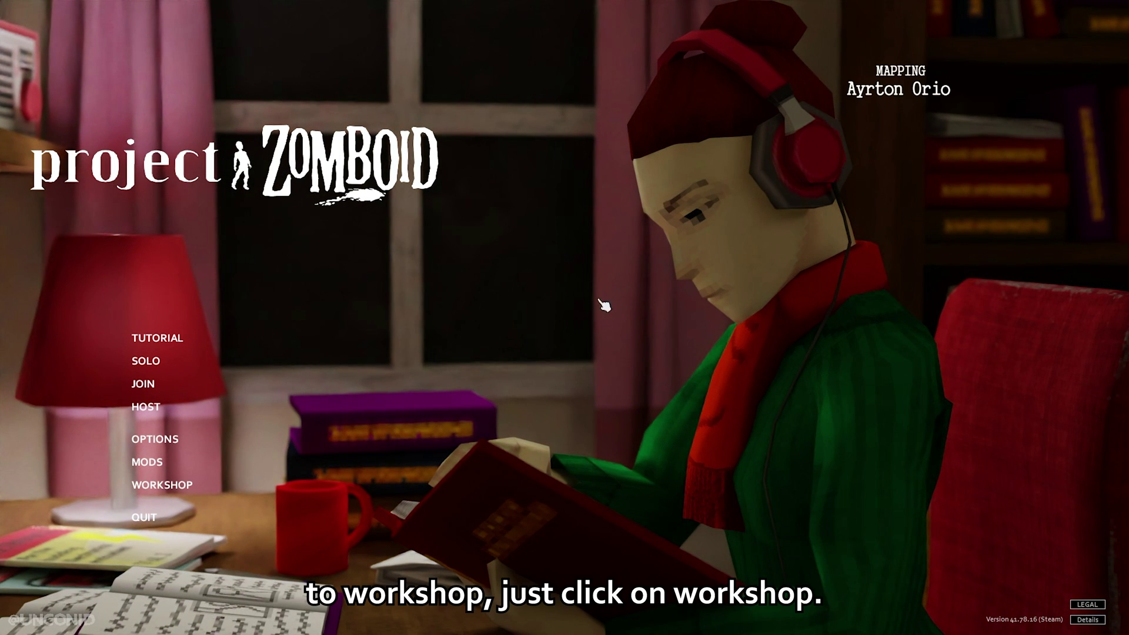
Start a Workshop item from lofi_menu_bg titled 'LoFi Main Menu Background' with description 'stuff'.
click(199, 483)
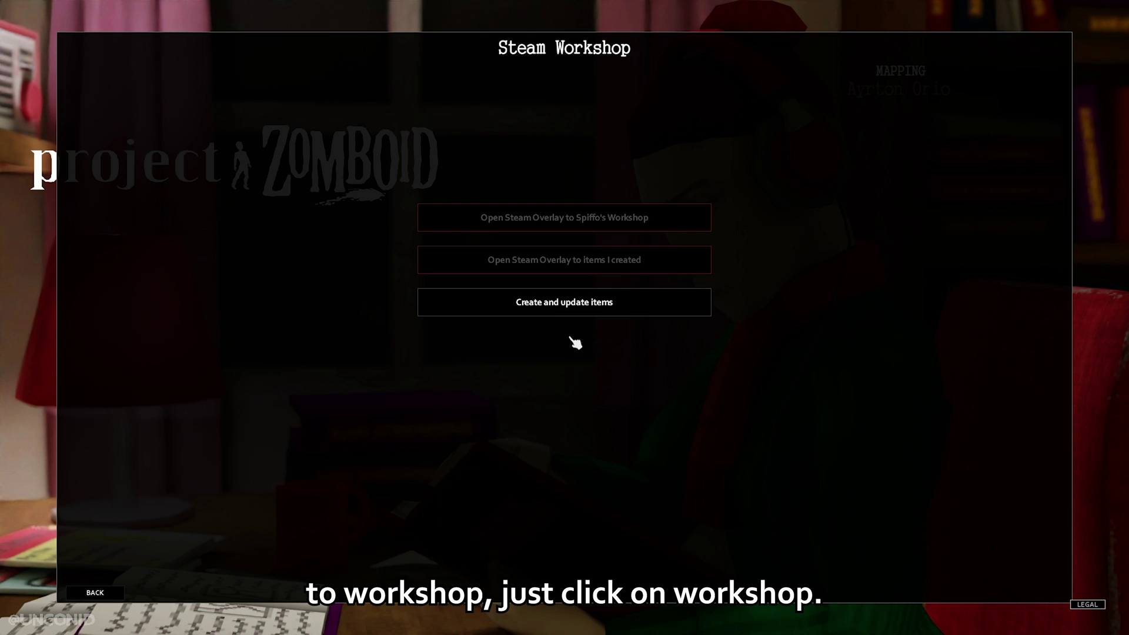
click(556, 301)
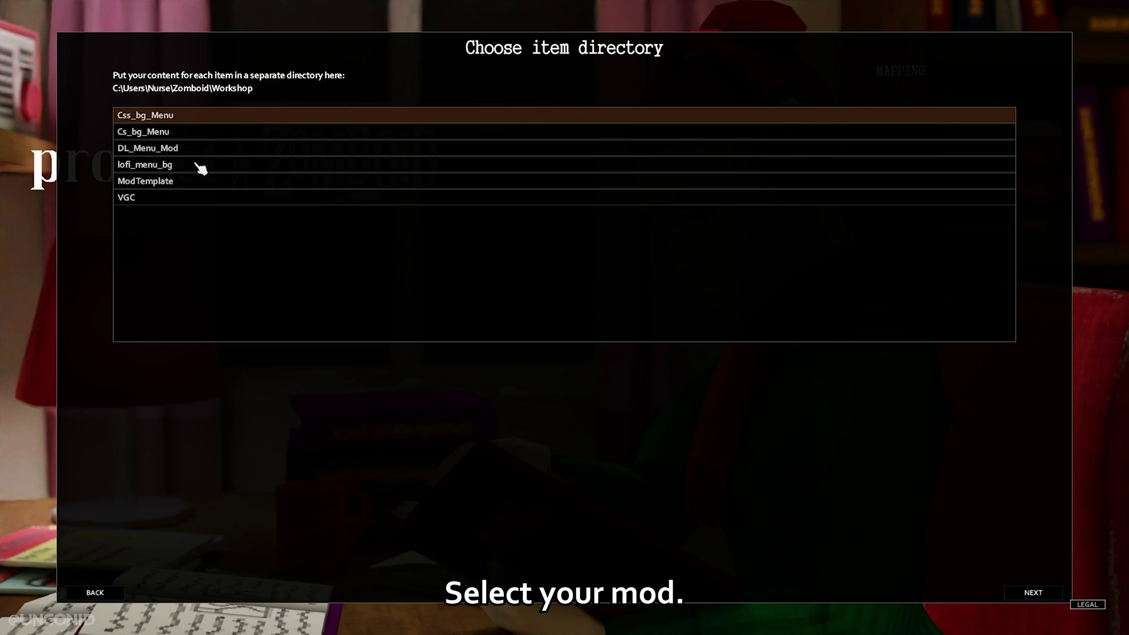
double_click(176, 170)
click(405, 187)
text(LoFi Main Menu Background)
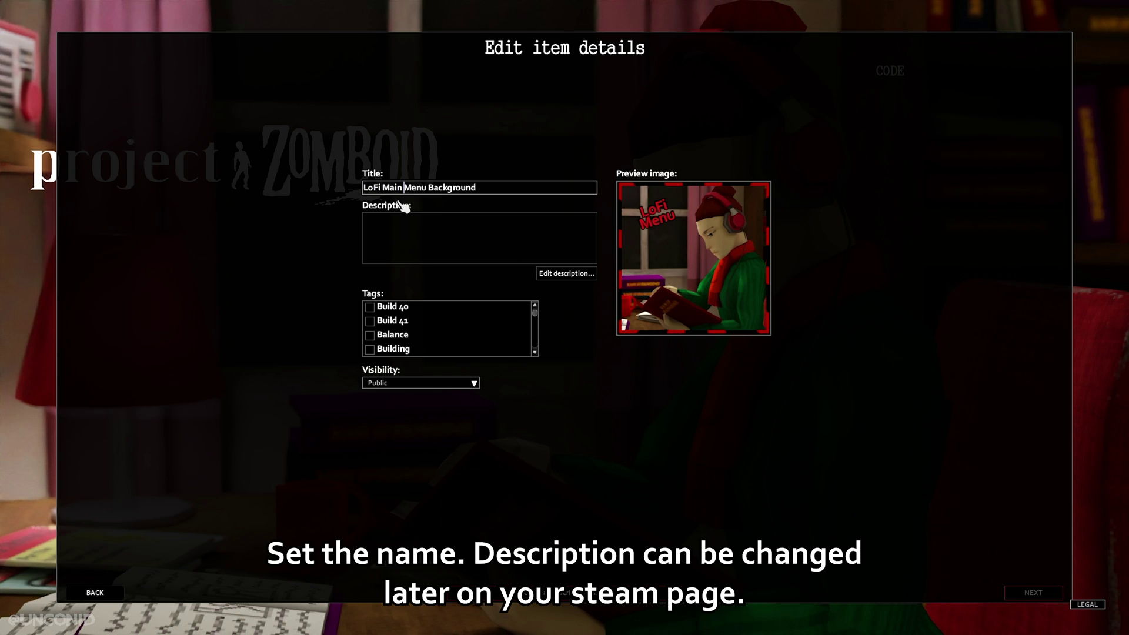
click(567, 276)
text(stuff)
click(601, 577)
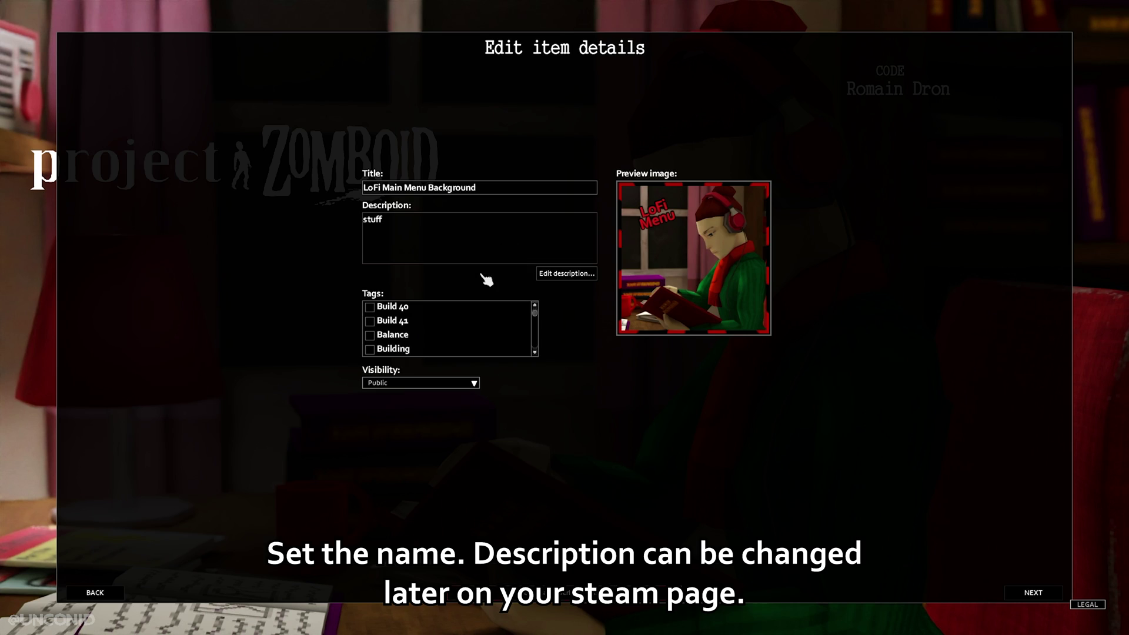
Set visibility to Hidden and publish it as a new Steam Workshop item.
click(470, 383)
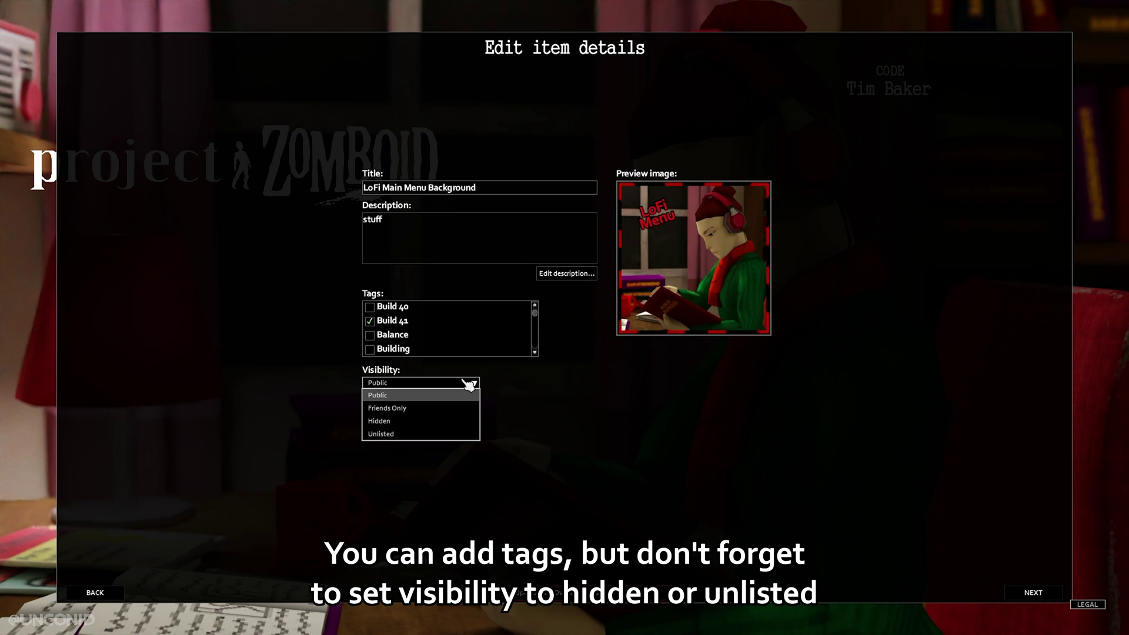
click(383, 421)
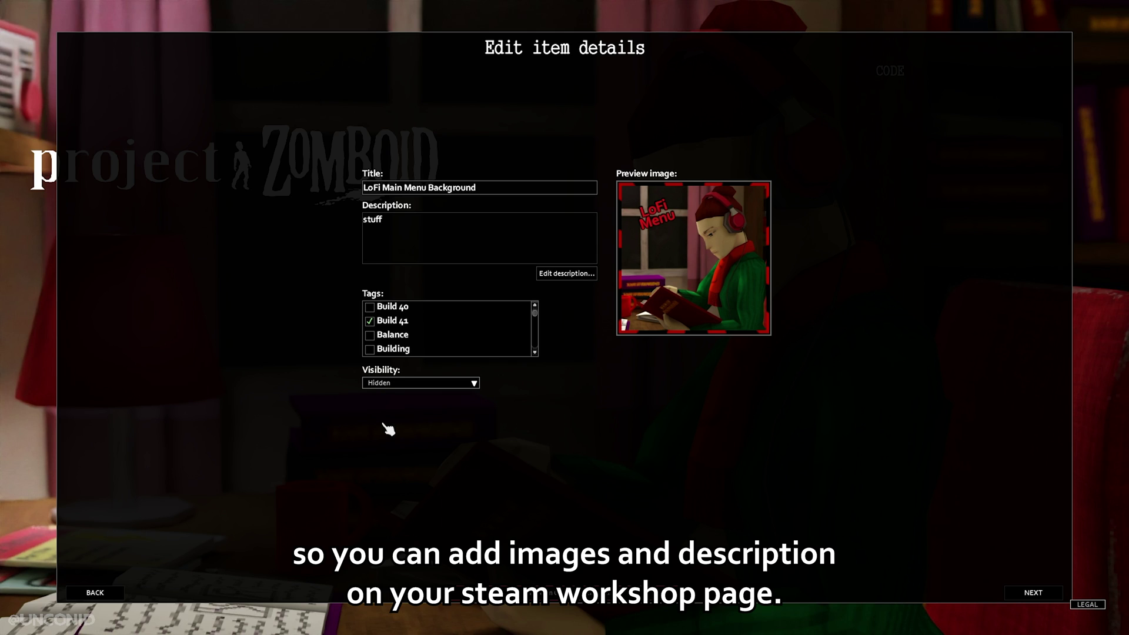
click(1033, 593)
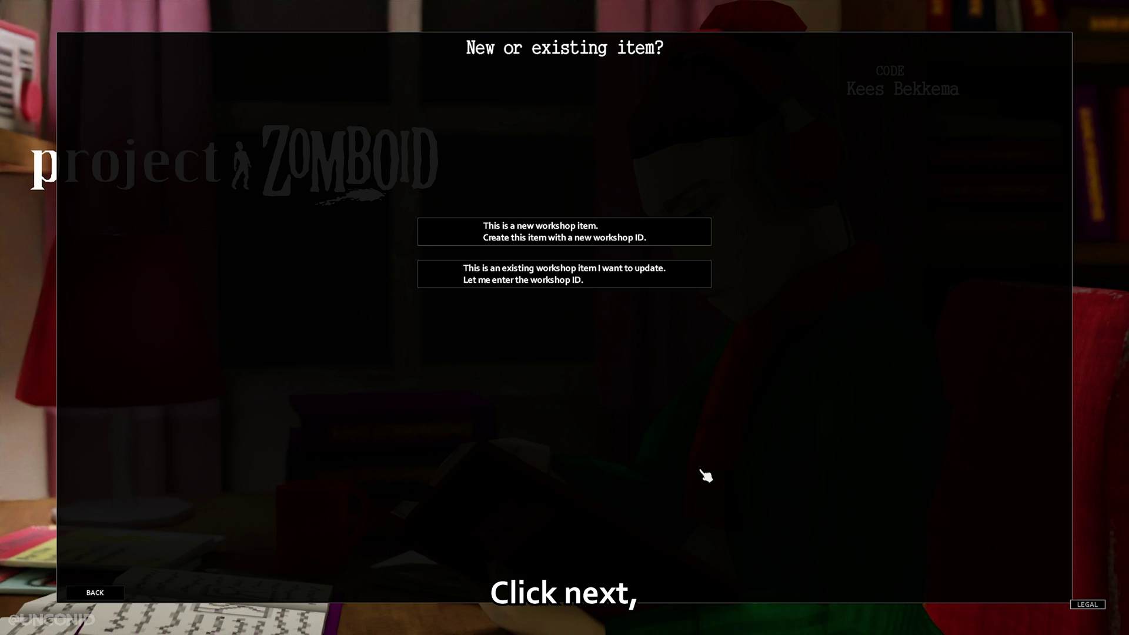
click(579, 238)
click(697, 391)
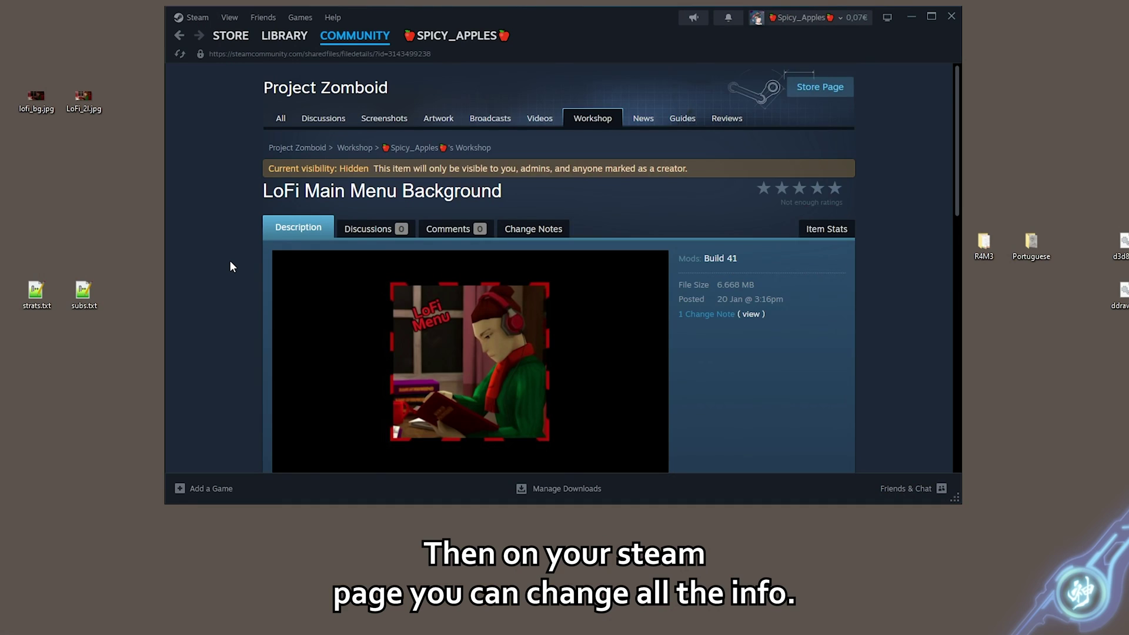
Set the LoFi Main Menu Background Workshop item's visibility to Public via Owner Controls.
scroll(231, 260, down, 5)
scroll(350, 290, down, 1)
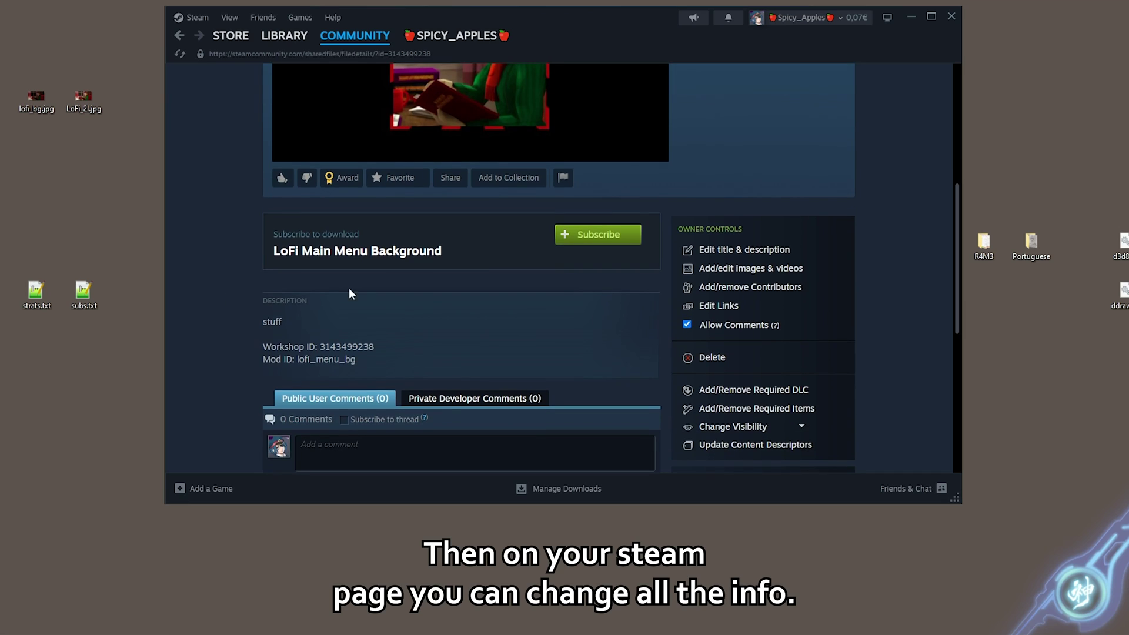
scroll(782, 377, down, 1)
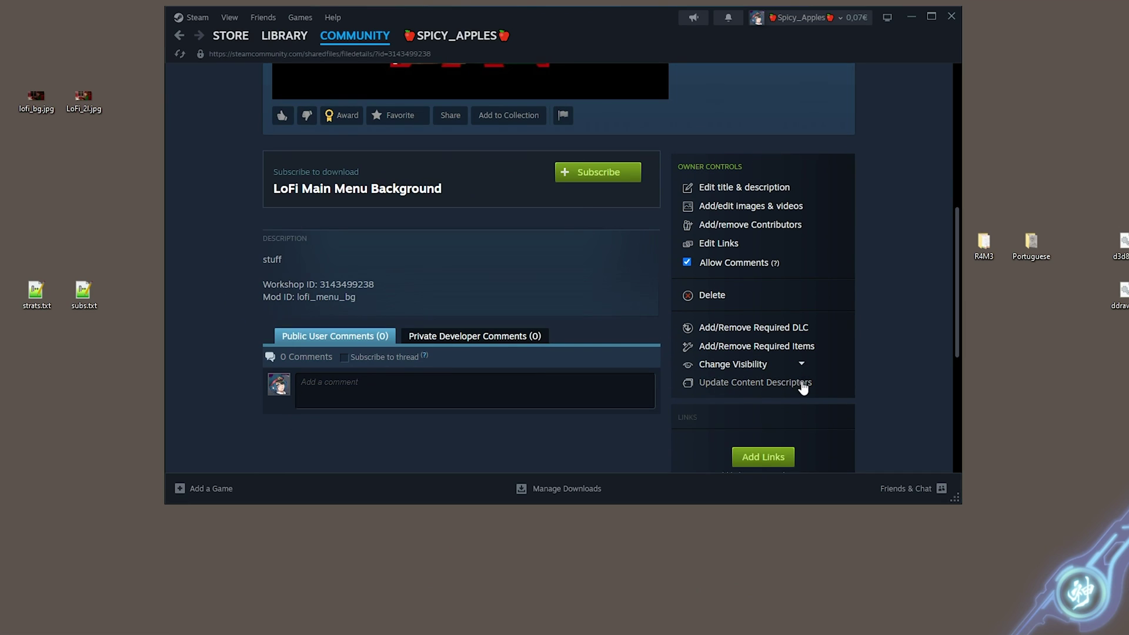
click(739, 365)
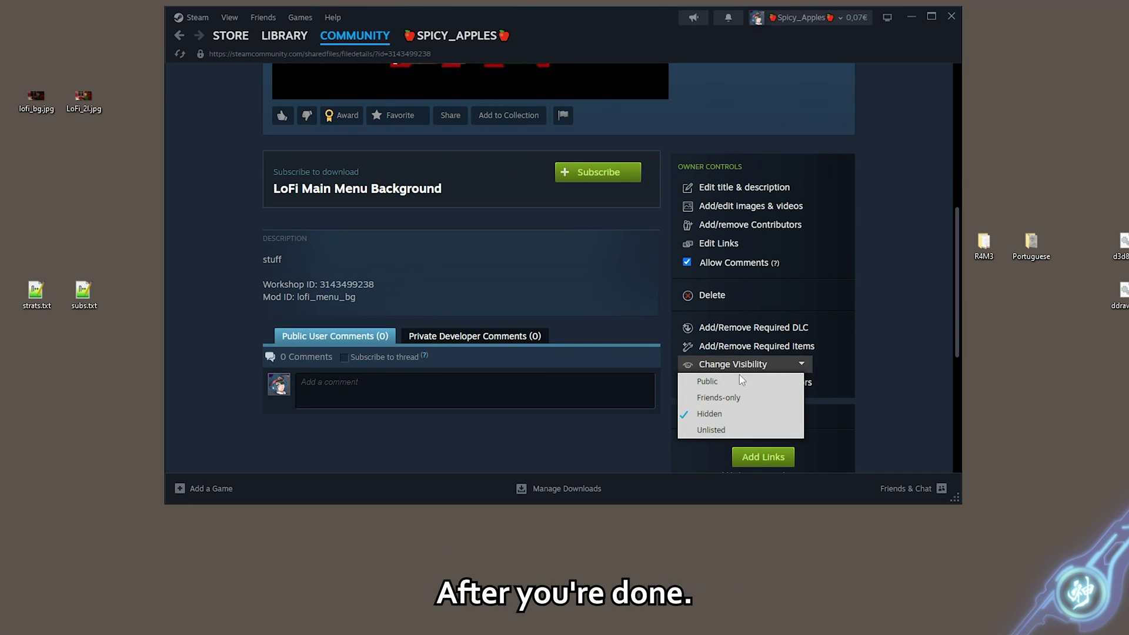
click(700, 382)
scroll(890, 351, up, 3)
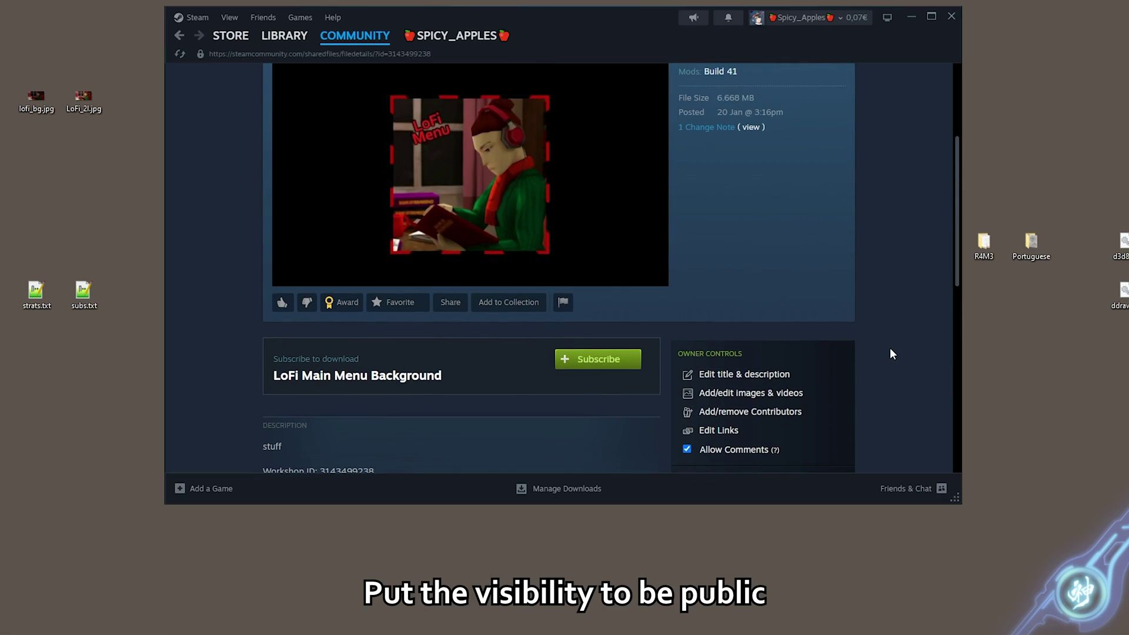